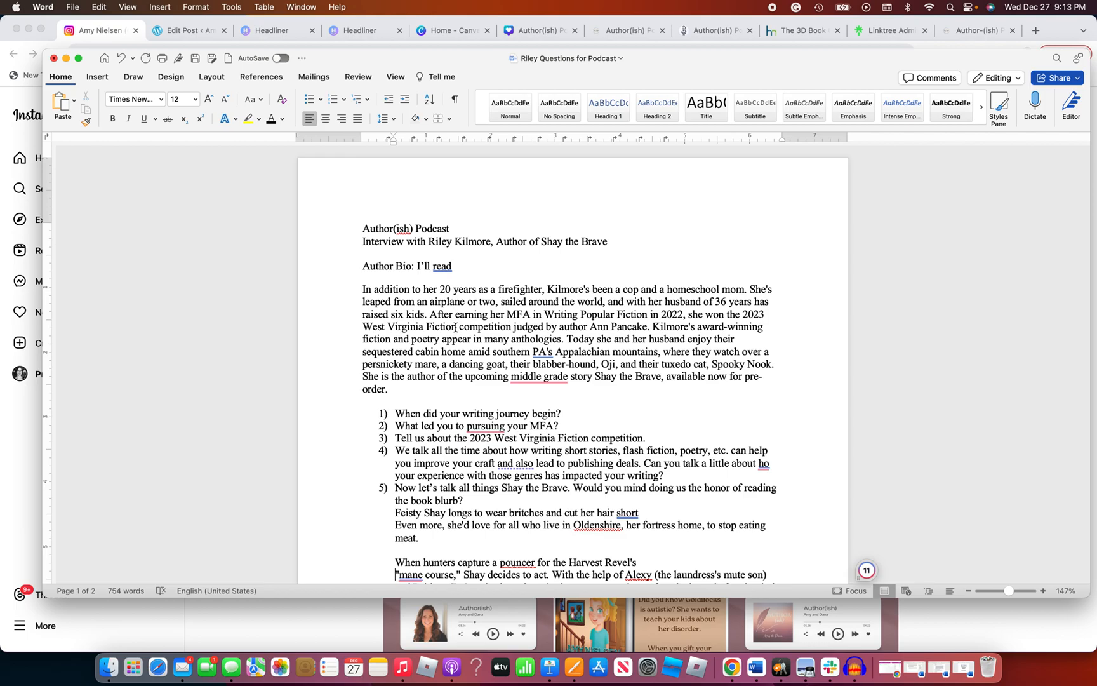
Read through the podcast interview document, from the author bio and first questions to the closing questions on page two
scroll(460, 339, "down", 2)
scroll(460, 338, "down", 2)
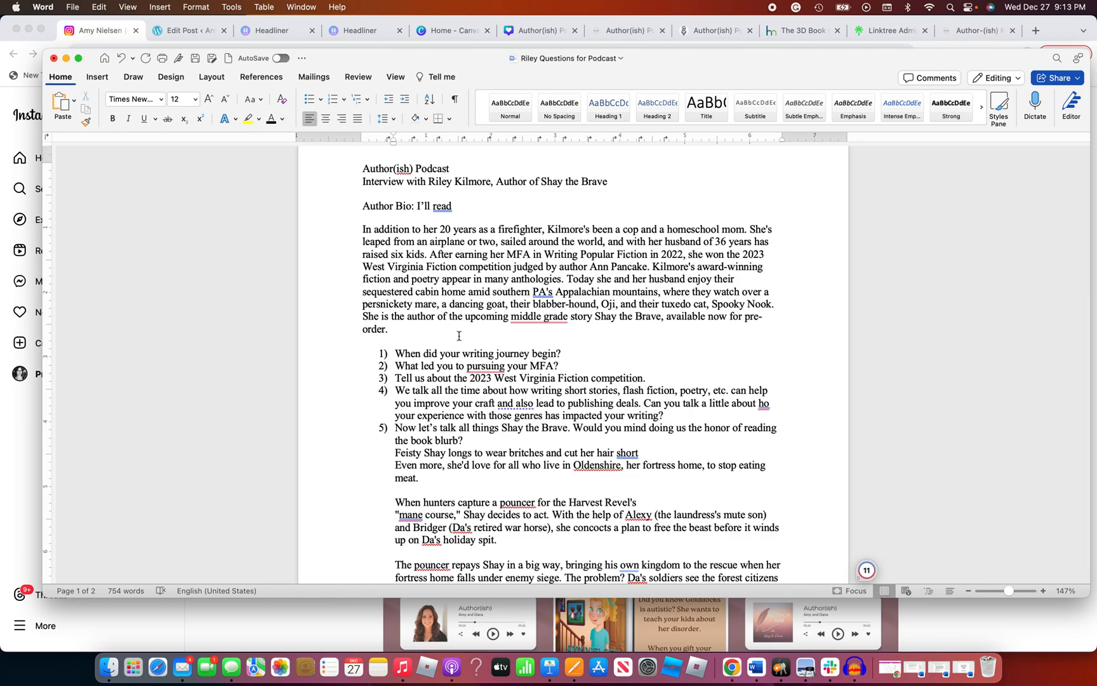
scroll(459, 335, "down", 1)
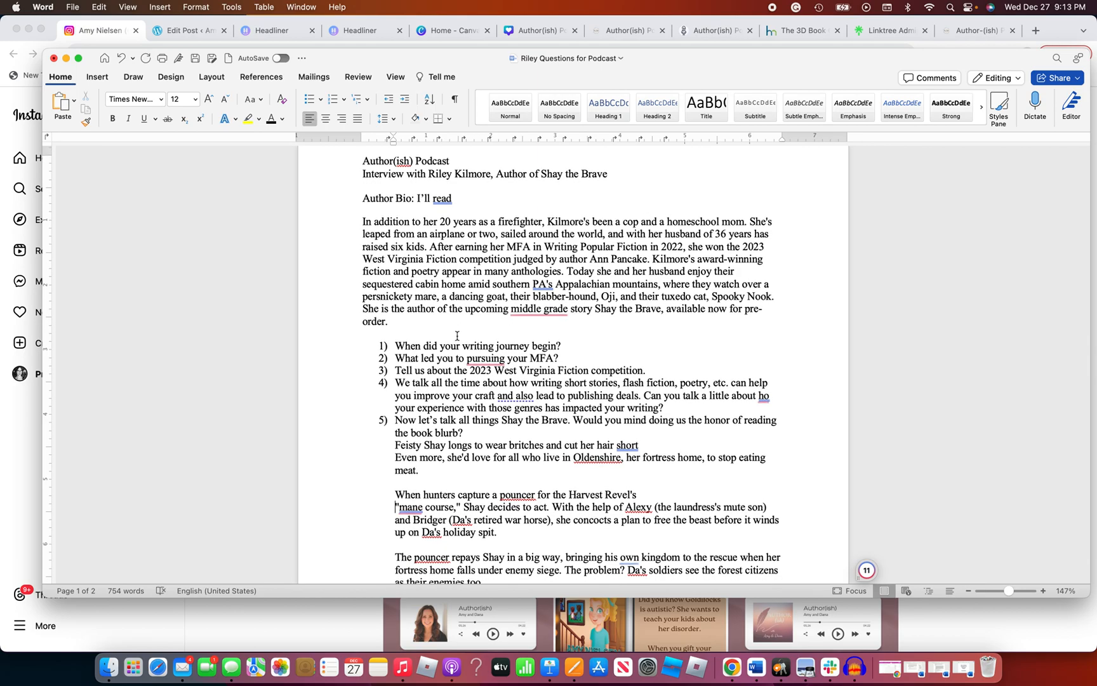
scroll(457, 335, "down", 4)
scroll(457, 334, "down", 20)
scroll(455, 333, "down", 20)
scroll(457, 334, "up", 20)
scroll(456, 336, "up", 20)
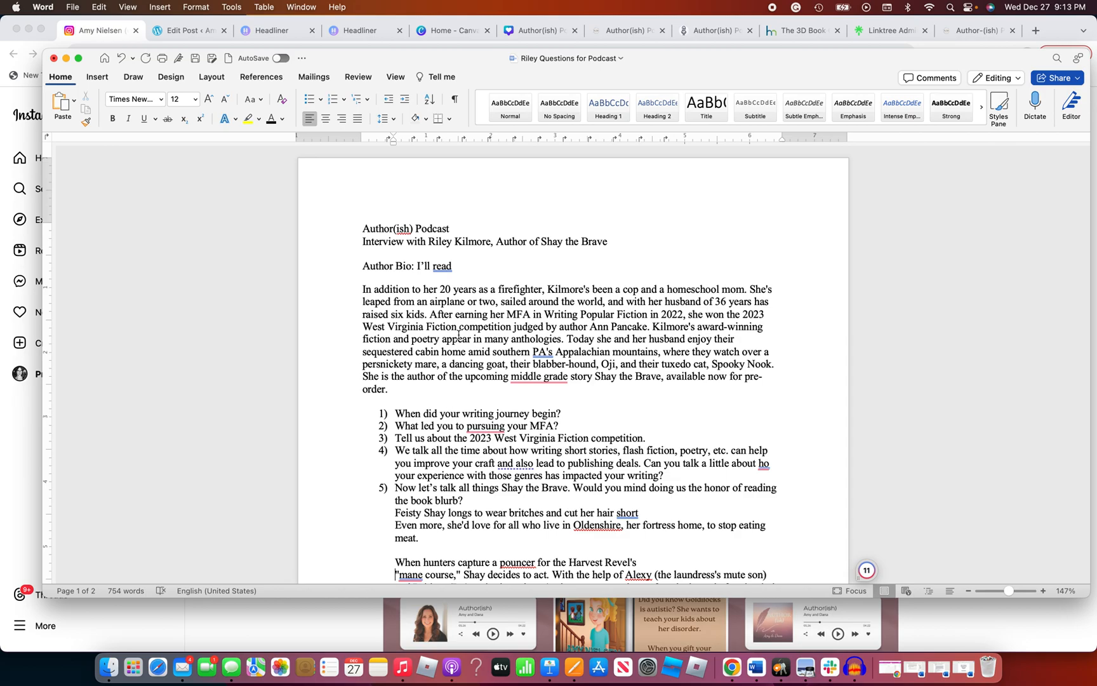
scroll(490, 337, "down", 10)
scroll(491, 337, "down", 10)
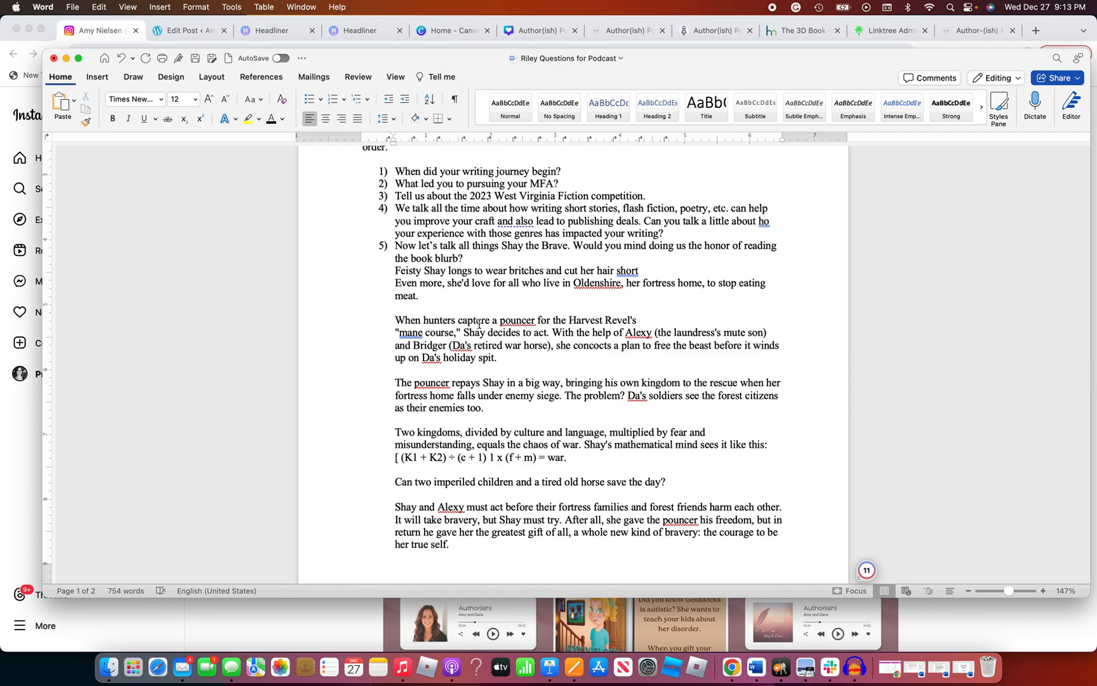
scroll(480, 323, "down", 20)
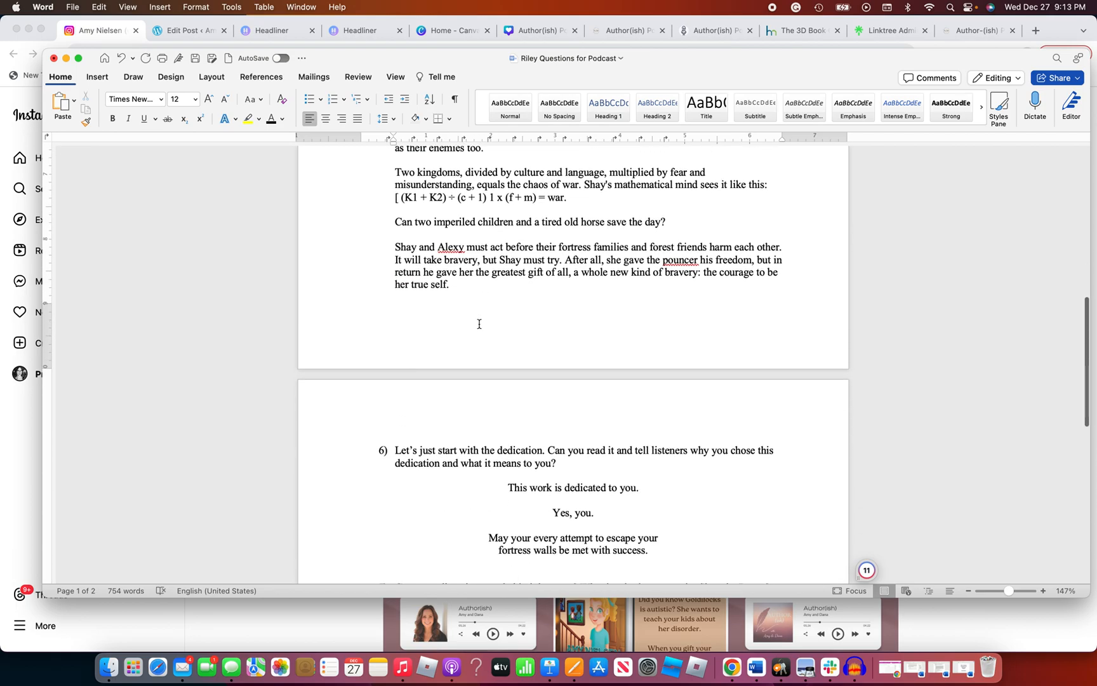
scroll(479, 324, "down", 20)
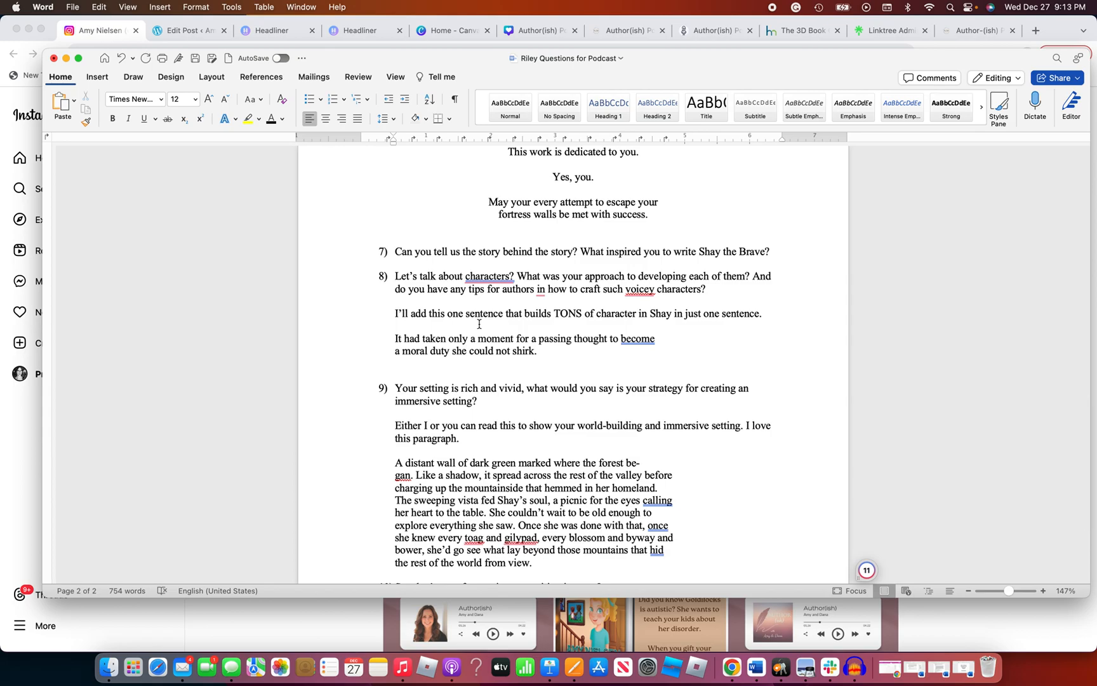
scroll(479, 324, "down", 6)
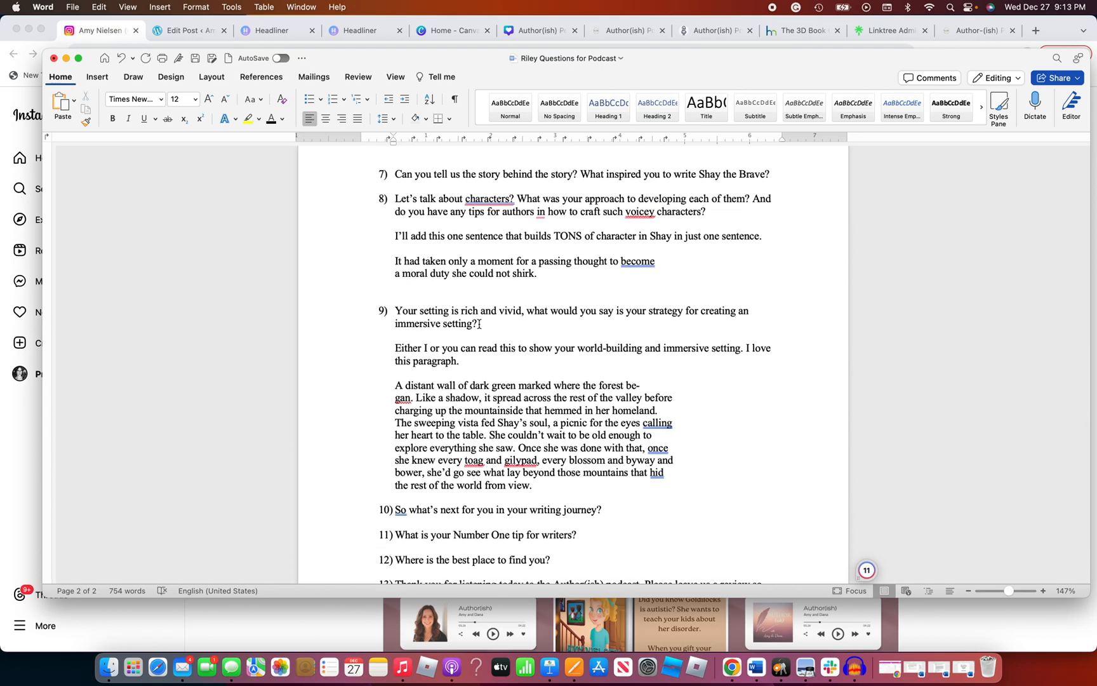
scroll(480, 324, "down", 3)
scroll(480, 324, "up", 20)
scroll(478, 324, "up", 4)
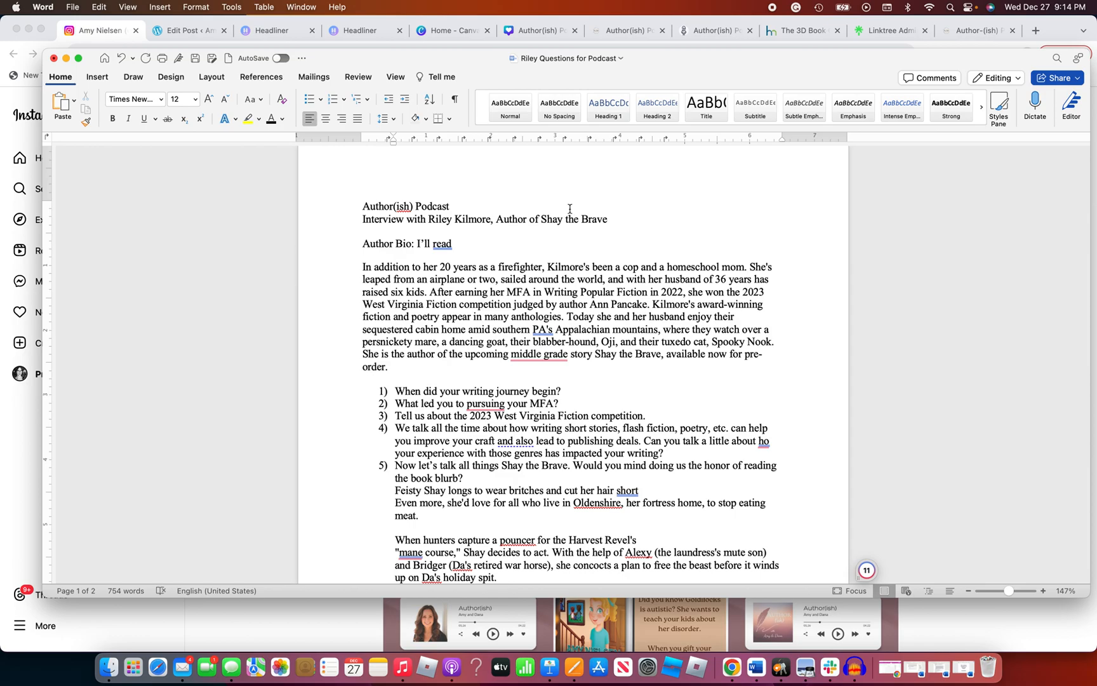
Switch to Chrome and view the Author(ish) Podcast web page and the SquadCast interview session setup
left_click(971, 37)
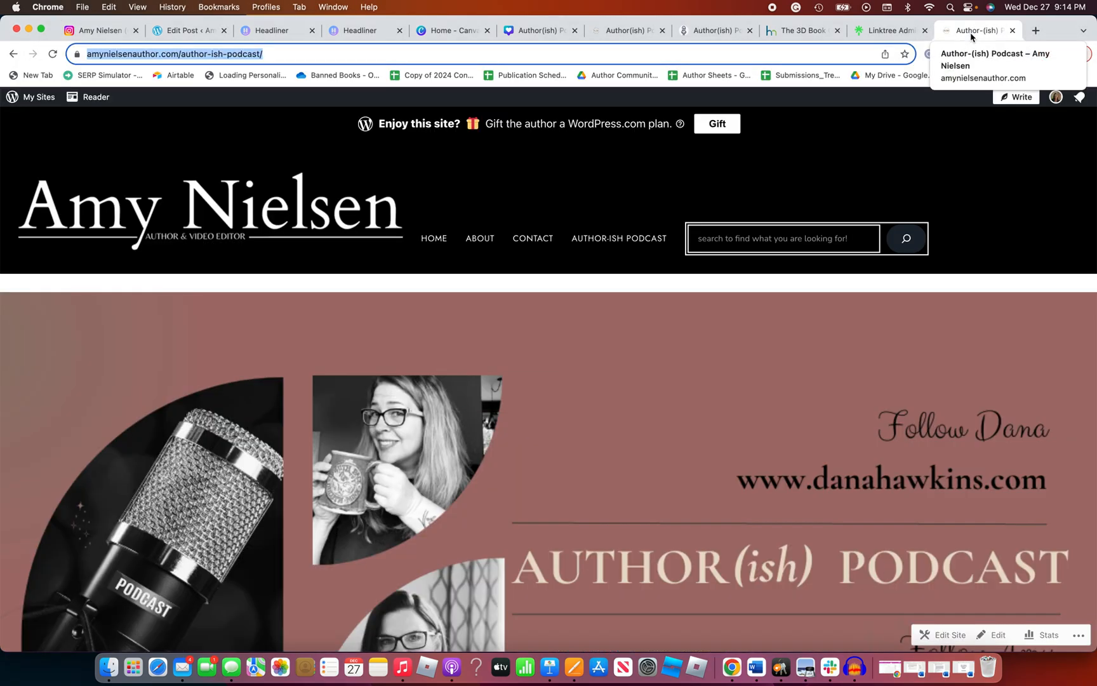
left_click(709, 35)
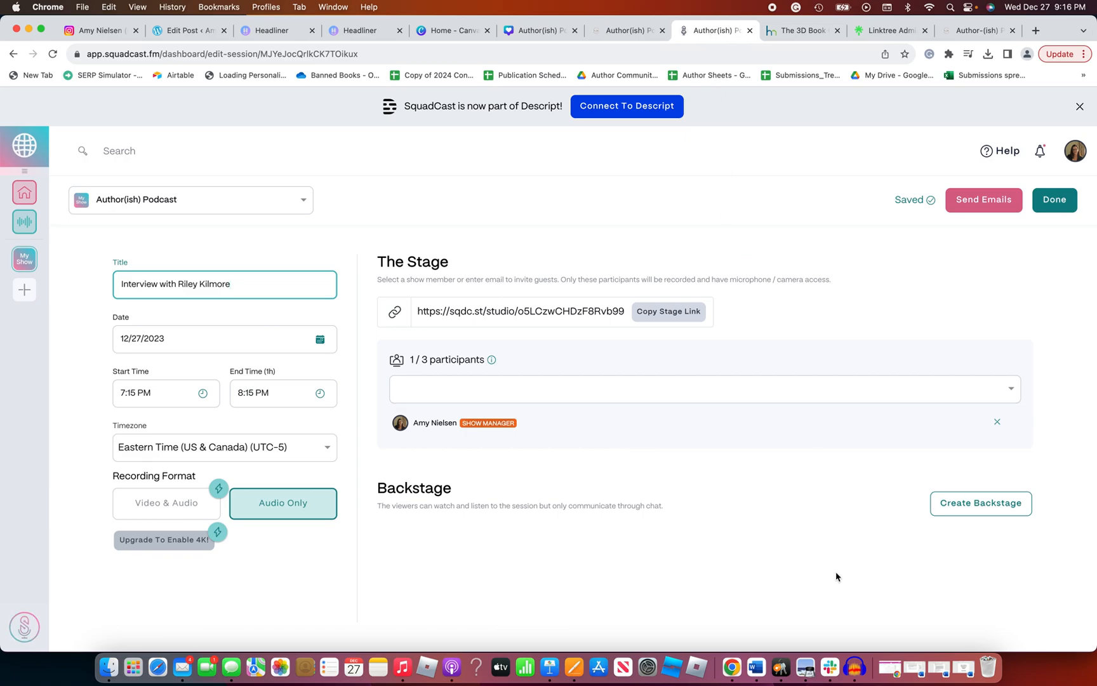
Switch to Audacity, select the empty stretch before the host's clip, and find the Noise Reduction effect without applying it
left_click(863, 664)
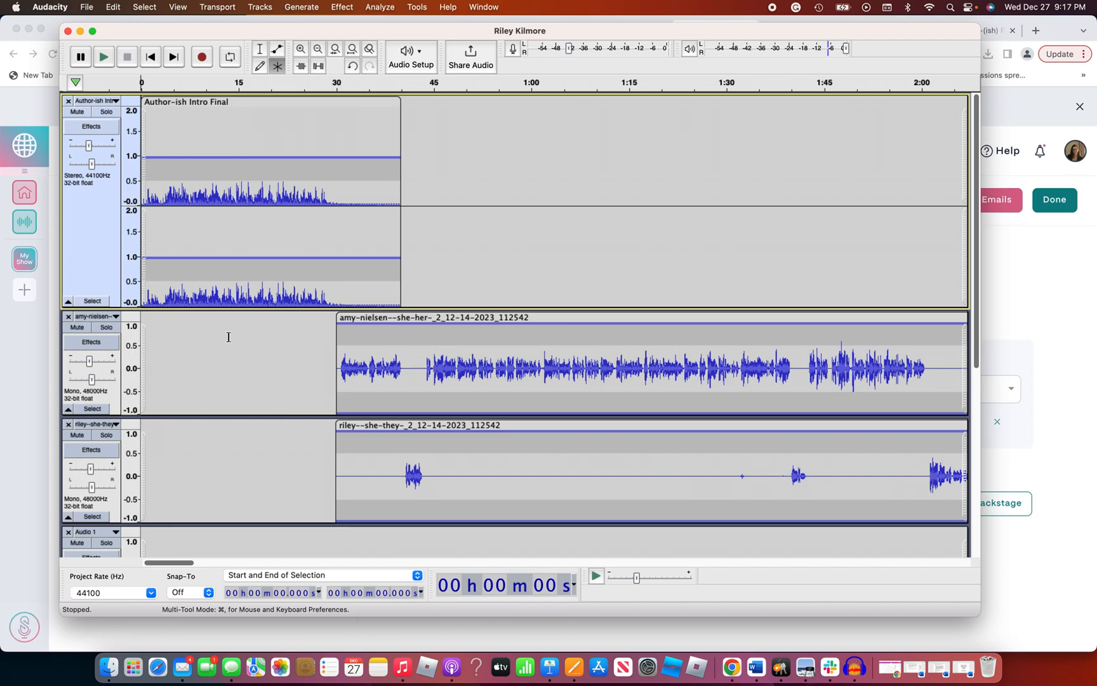
left_click_drag(229, 337, 336, 346)
left_click(336, 9)
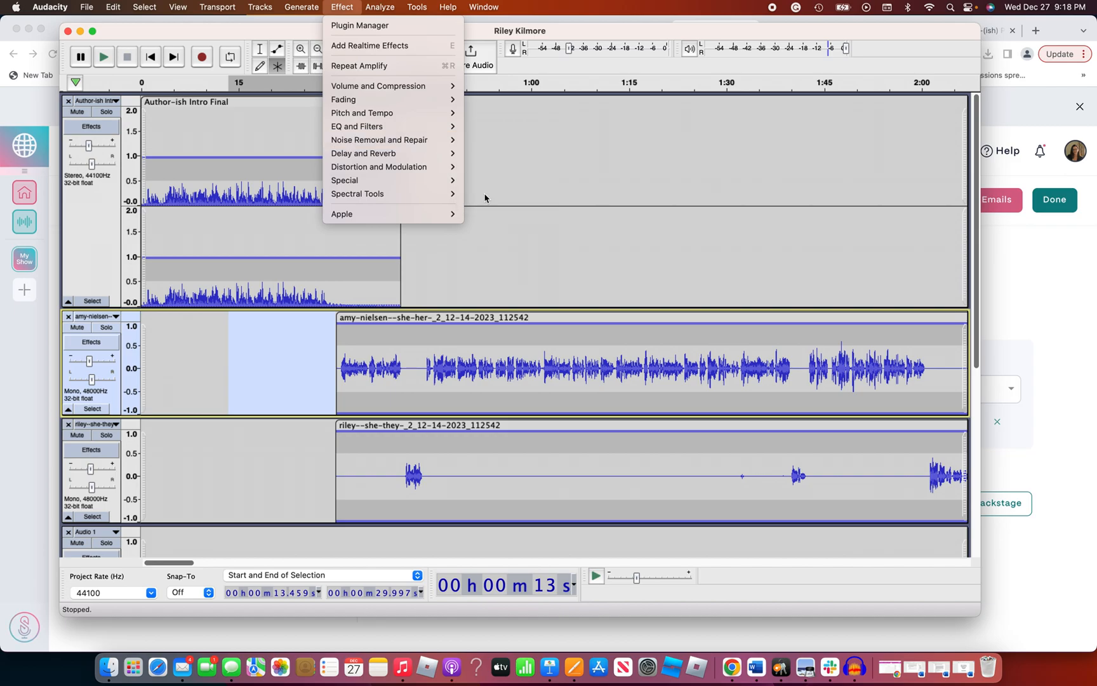
mouse_move(449, 143)
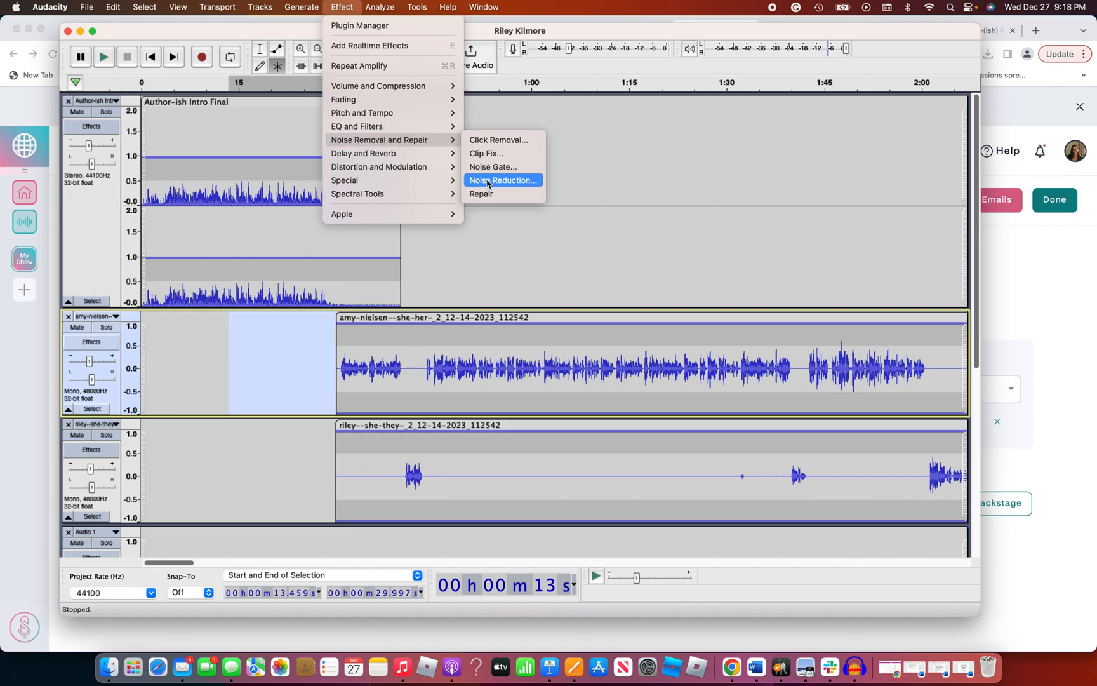
left_click(504, 222)
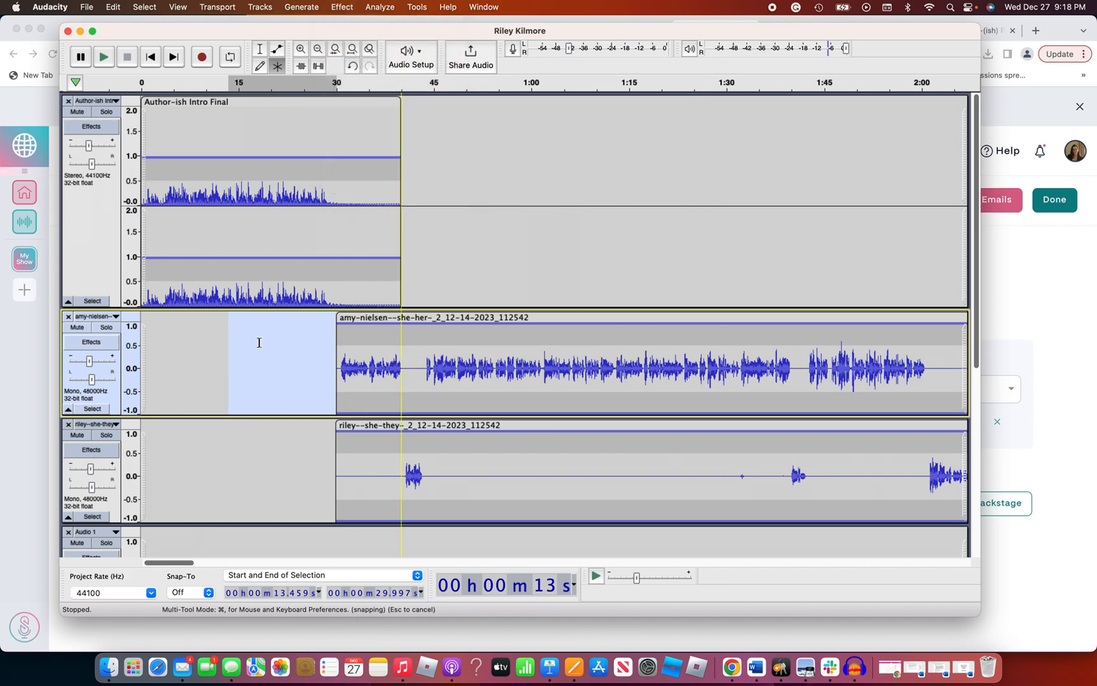
Clear the selection on the host's track and find the Normalize effect among the volume and compression effects without applying it
left_click(214, 345)
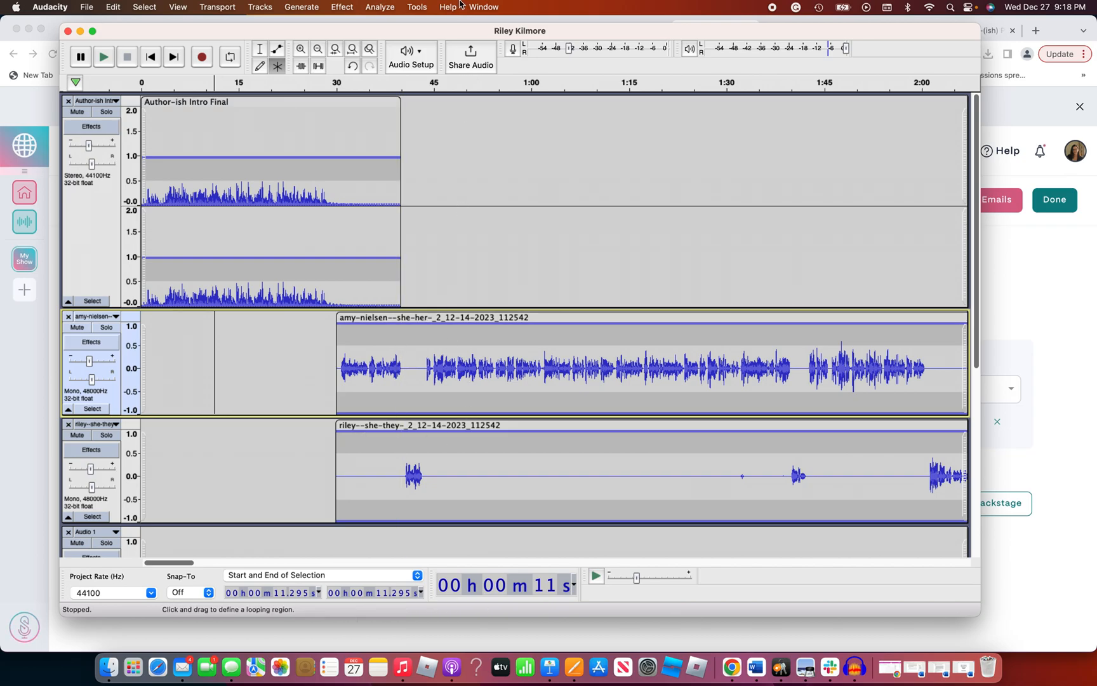
left_click(344, 7)
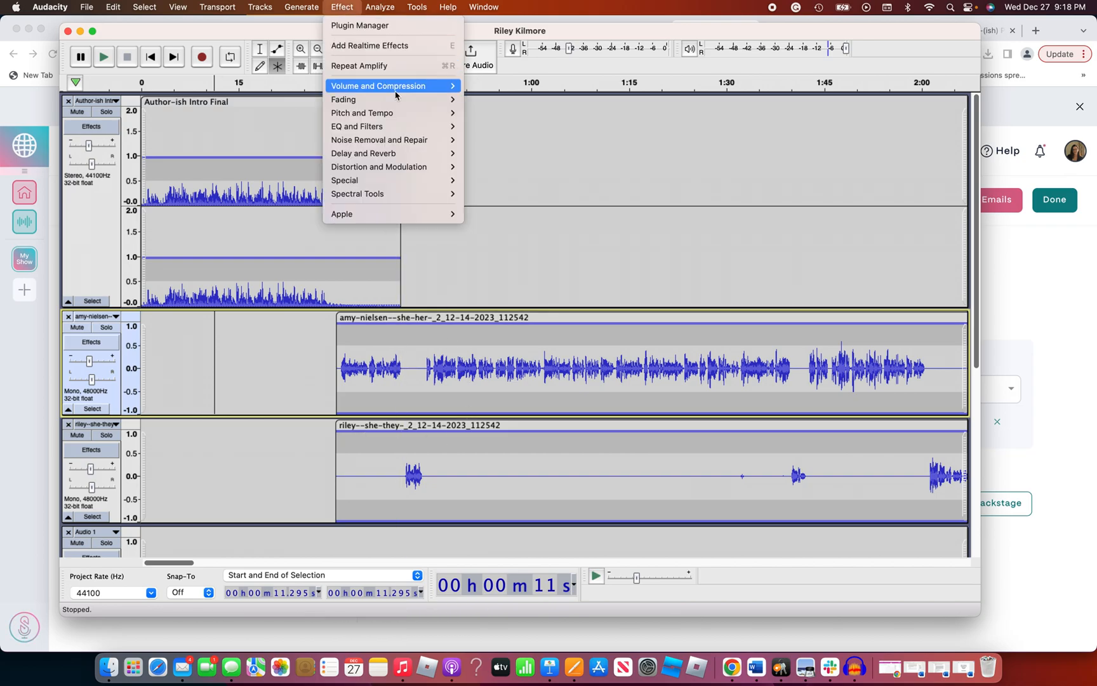
mouse_move(398, 94)
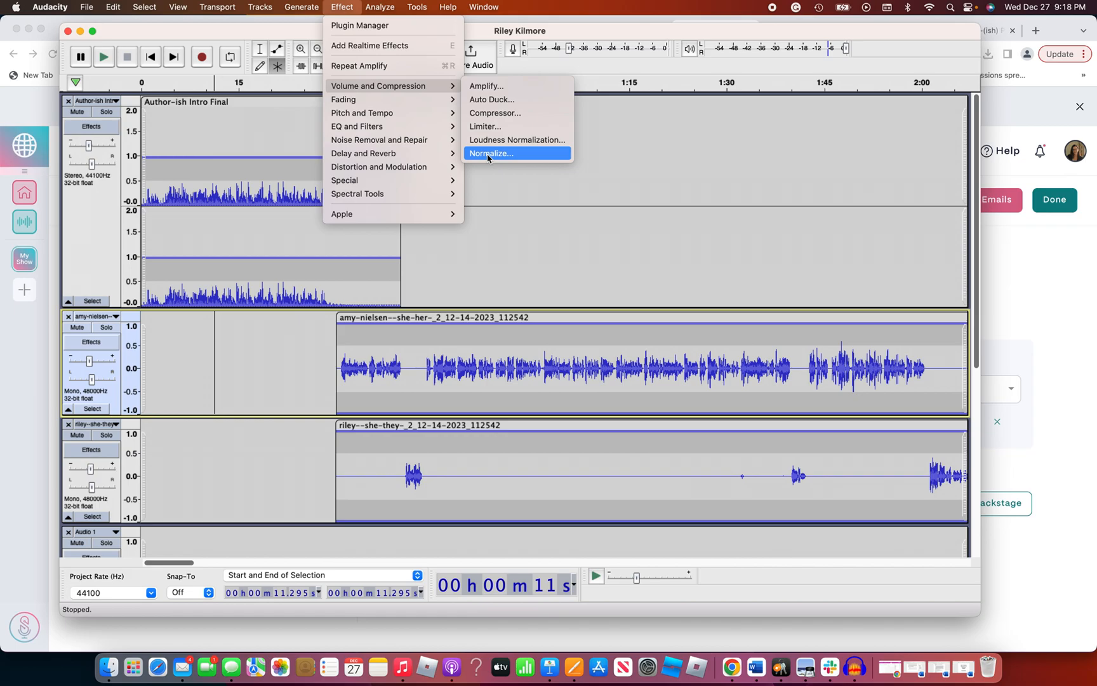
left_click(538, 210)
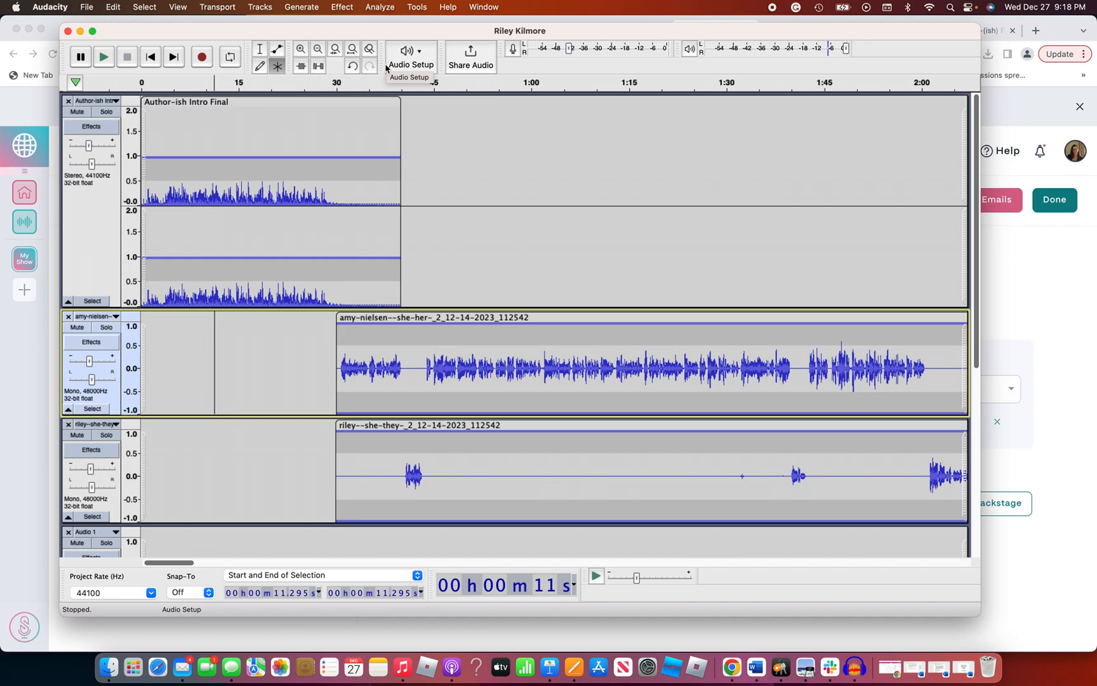
Select the guest clip's silent lead-in from about 29.8 to 40.6 seconds, and clear that selection
left_click(301, 50)
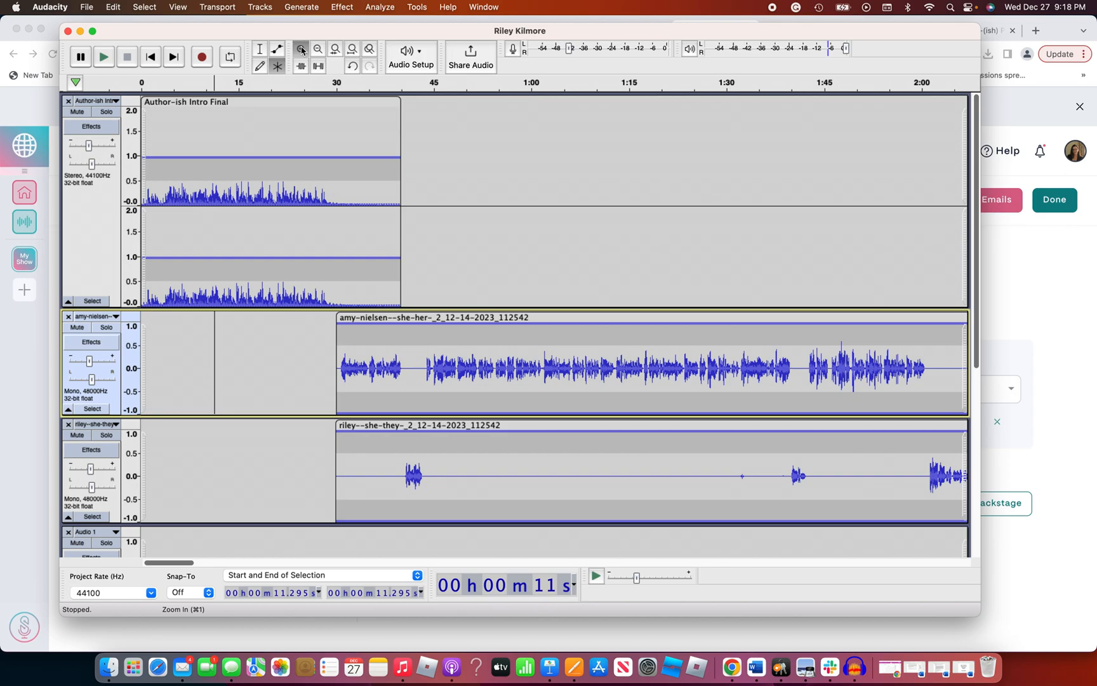
left_click(301, 50)
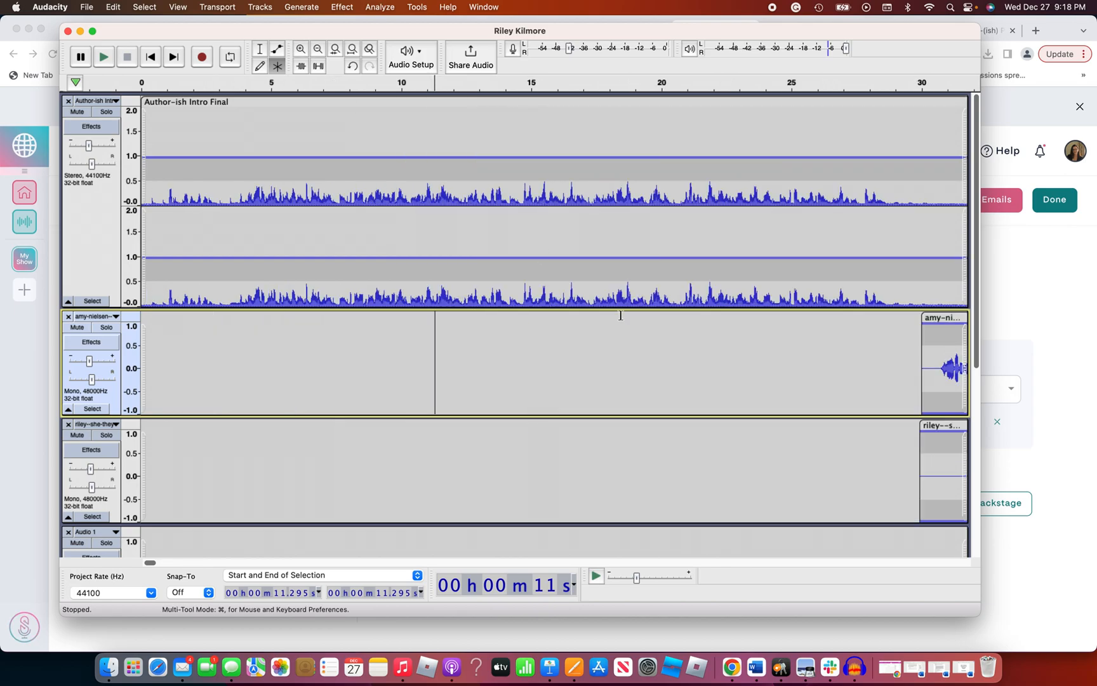
scroll(625, 325, "right", 10)
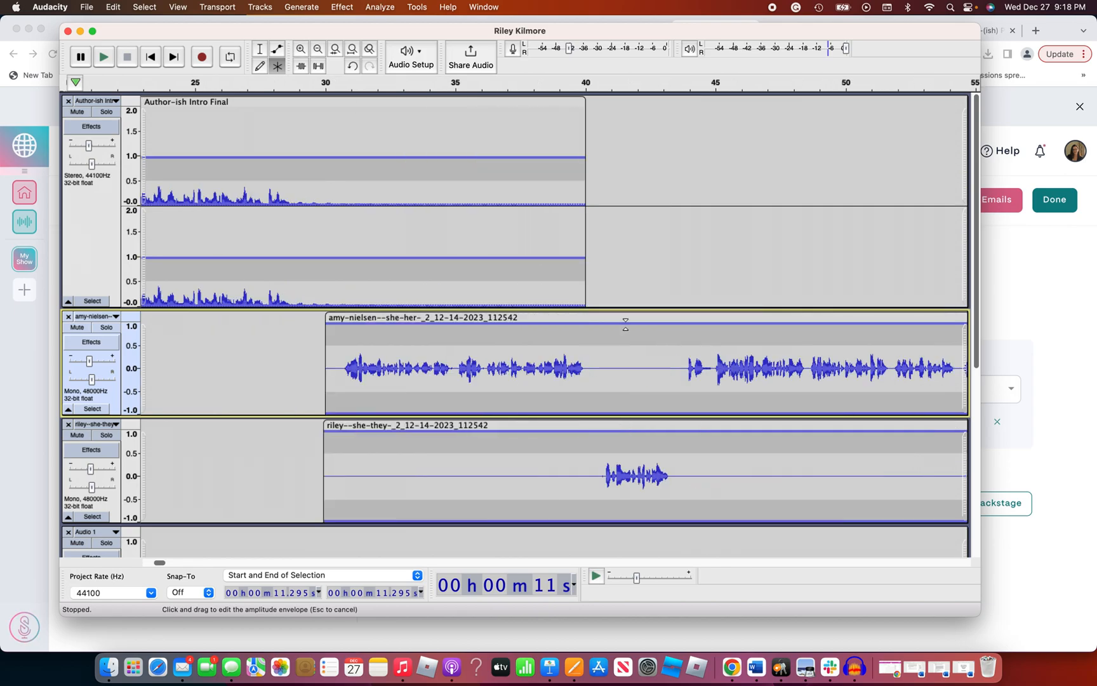
scroll(550, 443, "left", 1)
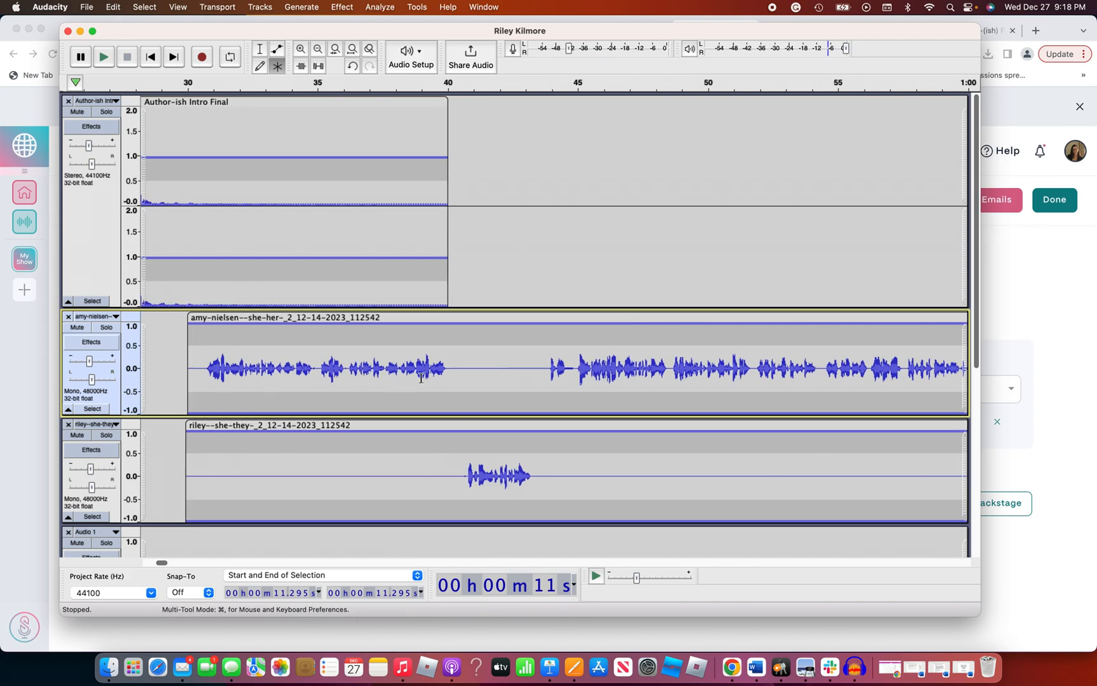
left_click_drag(463, 477, 184, 460)
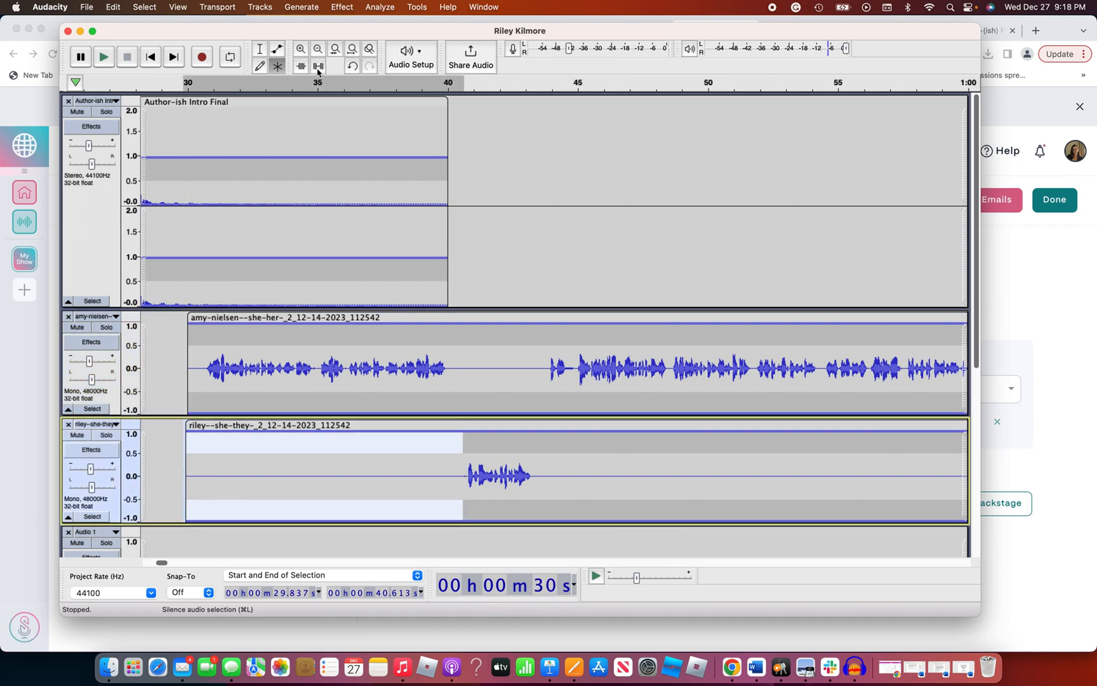
left_click(498, 352)
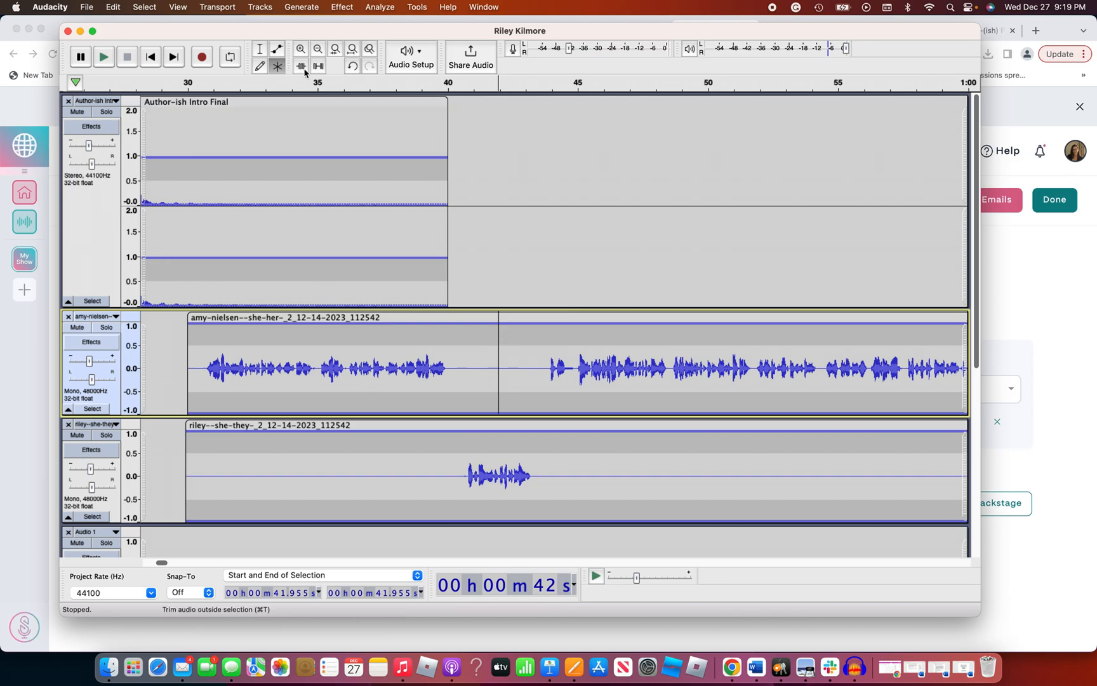
Select the silent gap from about 40.02 to 40.51 seconds on both voice tracks, undo the last edit, and clear the selection
left_click(301, 50)
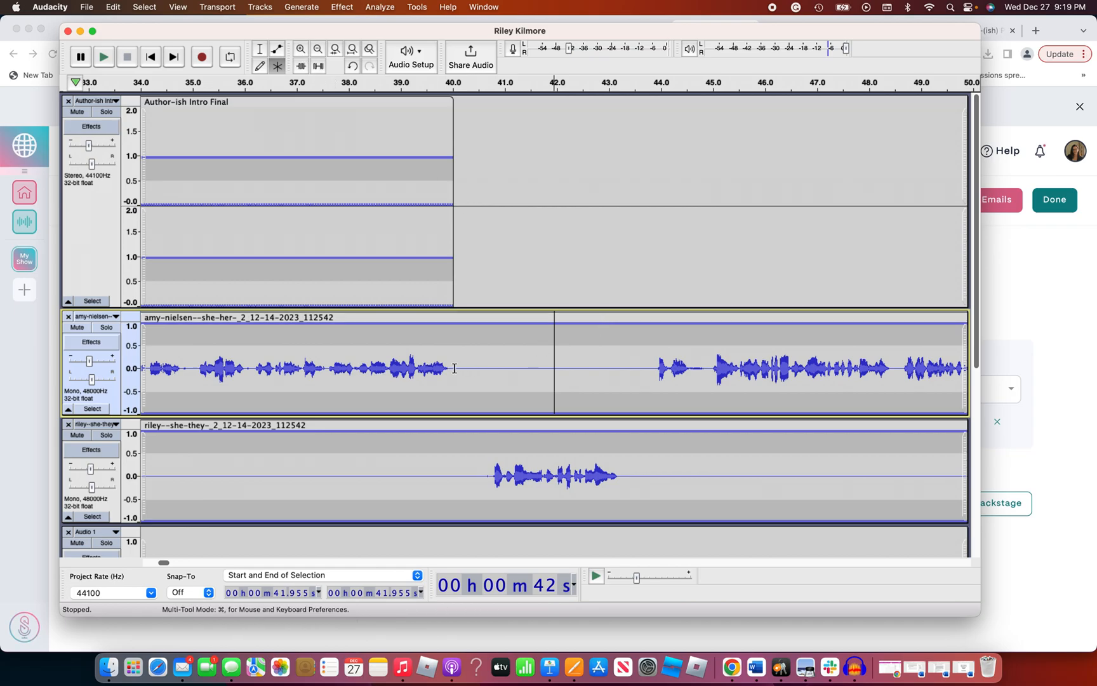
left_click_drag(455, 368, 475, 369)
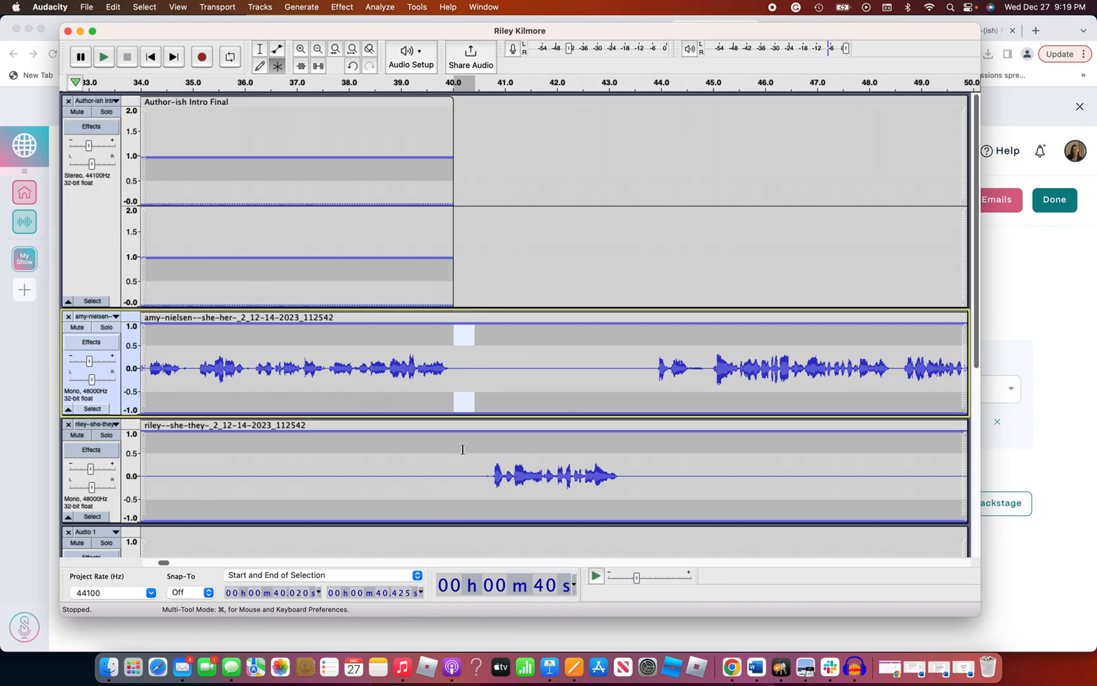
left_click(474, 475, "shift")
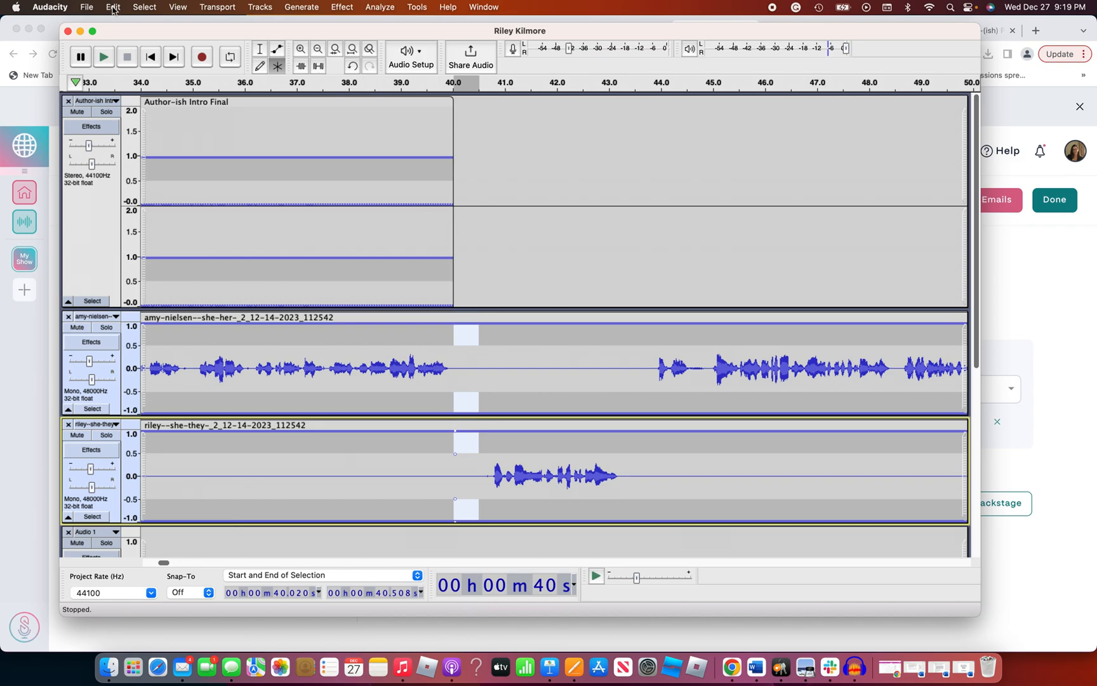
left_click(112, 9)
left_click(146, 26)
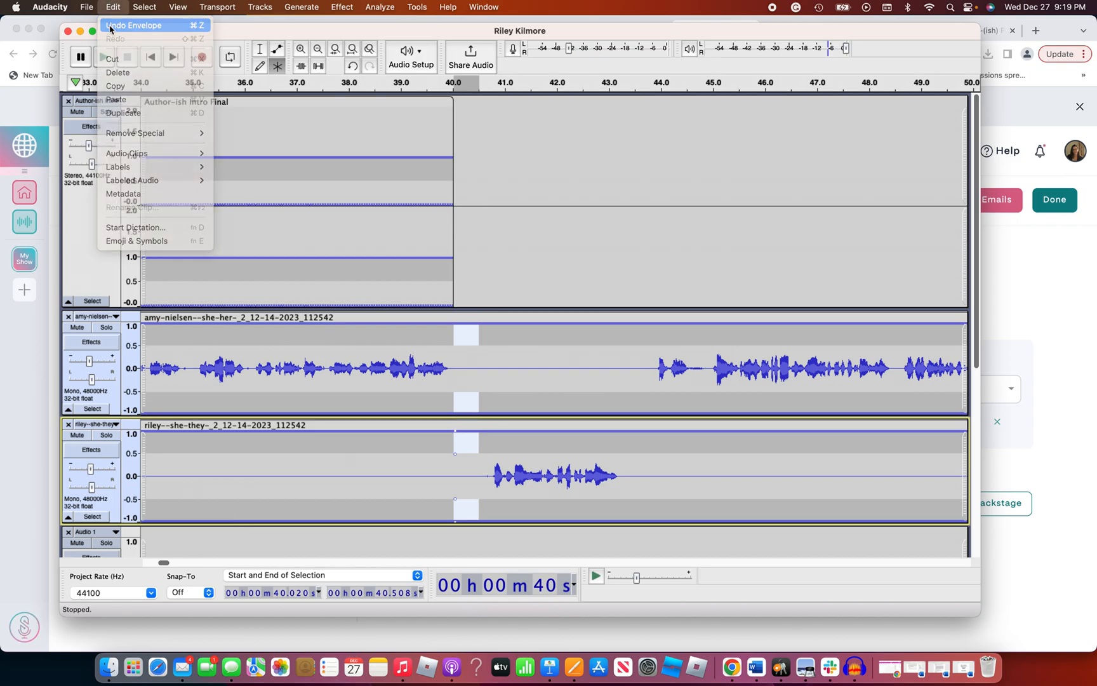
left_click(494, 385)
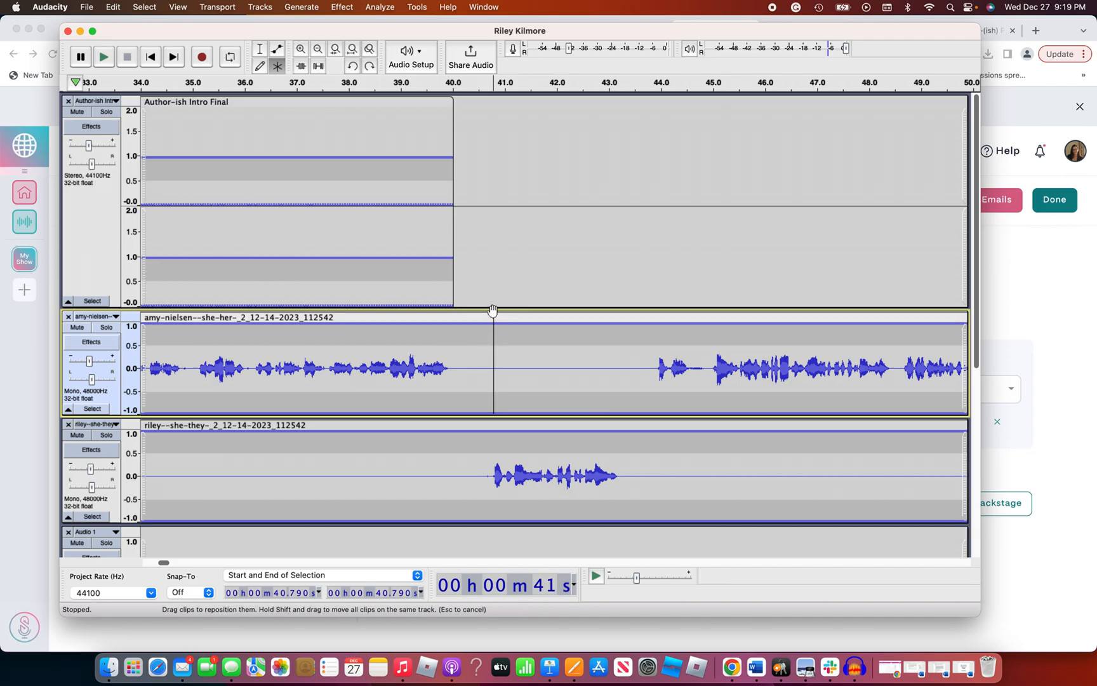
Survey the whole episode timeline, including the ends of both voice tracks, the outro clip, and the short extra clip on Audio 1
left_click(319, 50)
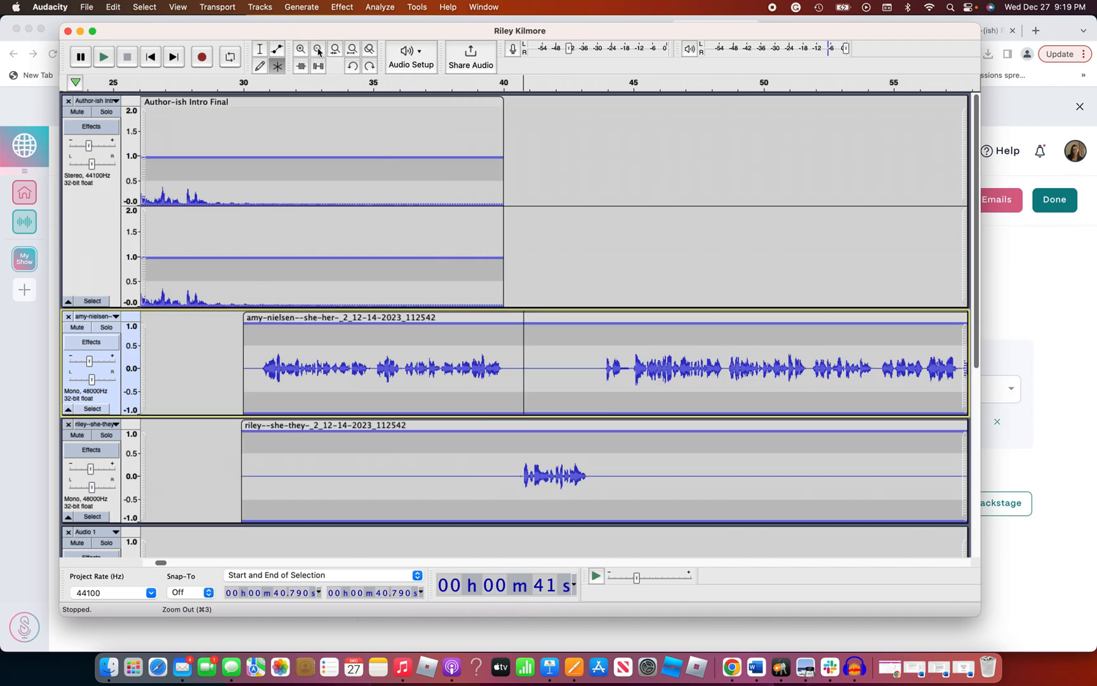
left_click(318, 51)
left_click(318, 51)
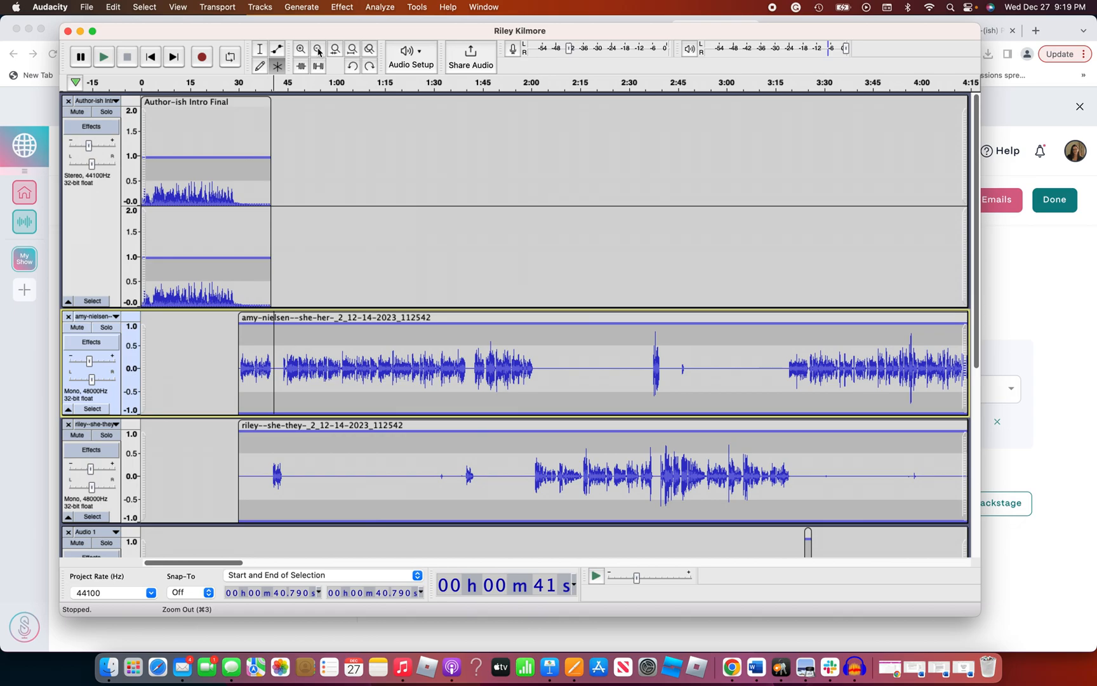
scroll(400, 250, "right", 15)
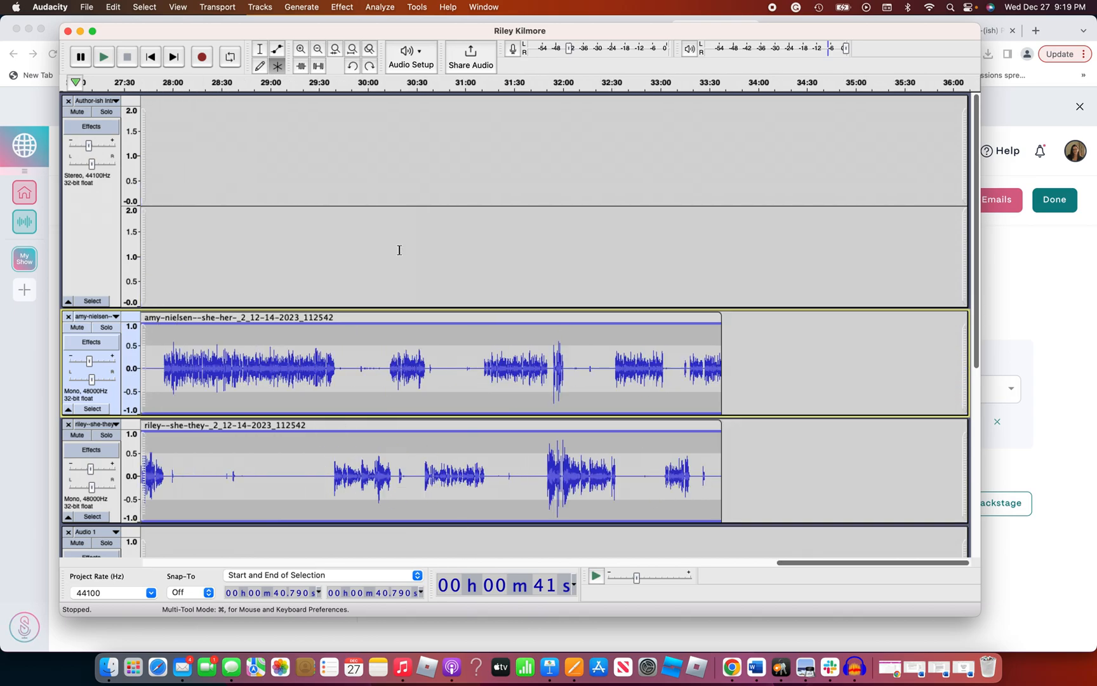
scroll(399, 250, "down", 10)
scroll(400, 251, "left", 5)
scroll(399, 250, "right", 2)
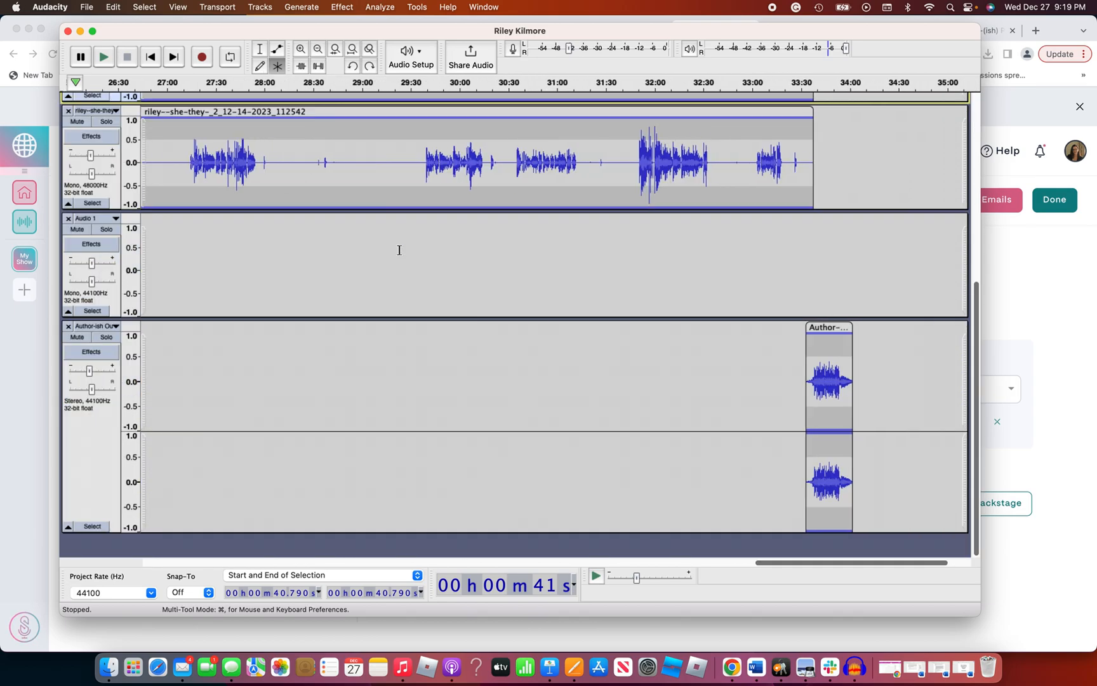
scroll(399, 250, "up", 5)
scroll(400, 251, "down", 5)
scroll(399, 250, "left", 10)
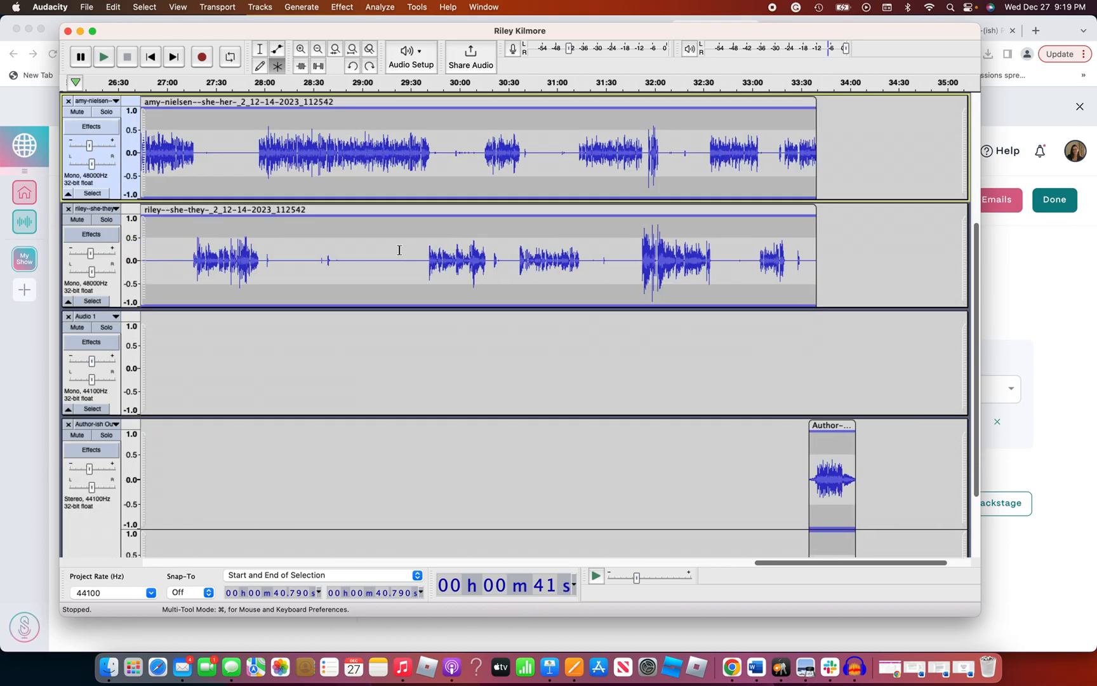
scroll(399, 250, "left", 20)
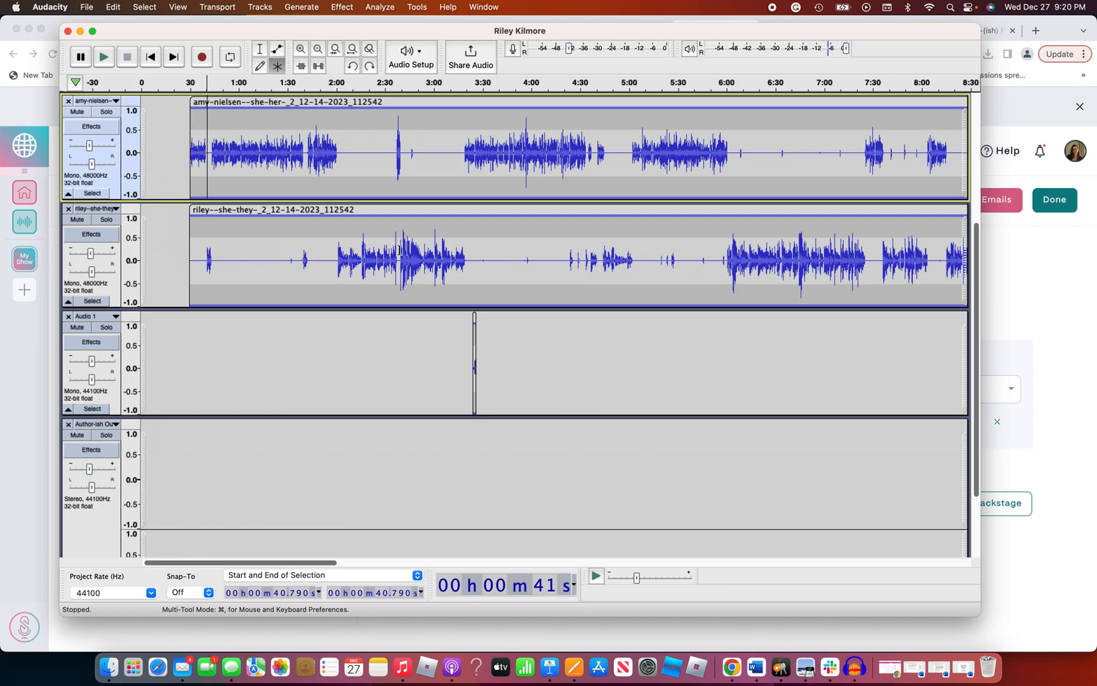
Keep the episode project open by cancelling its closing, and minimize the Audacity window
scroll(399, 251, "up", 5)
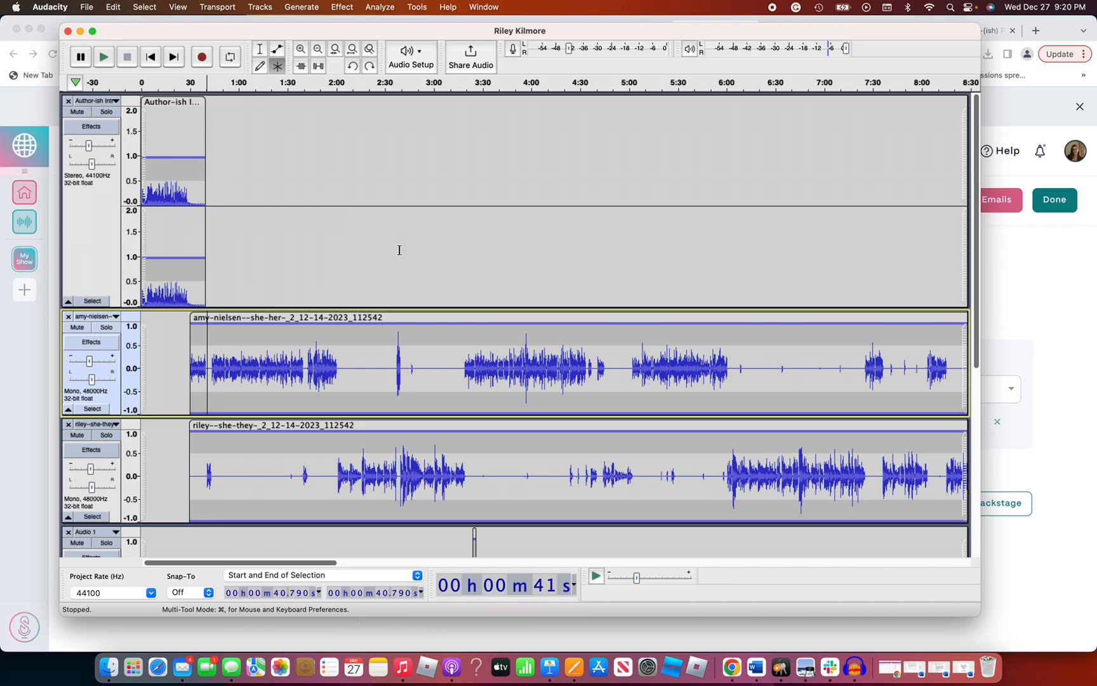
left_click(68, 32)
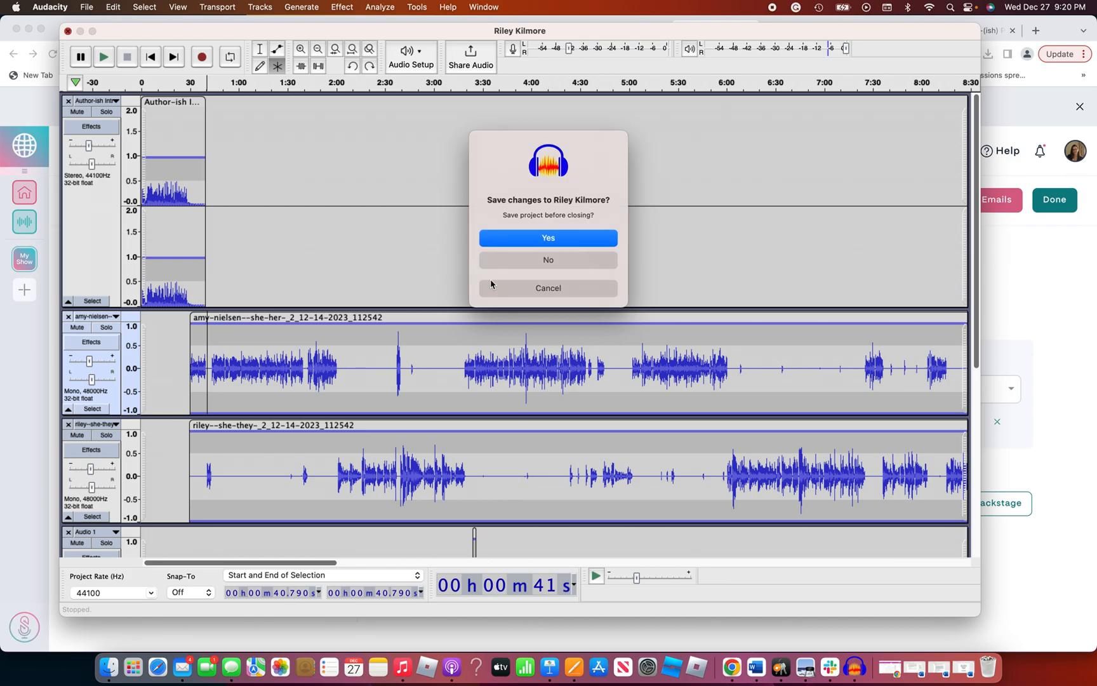
left_click(503, 287)
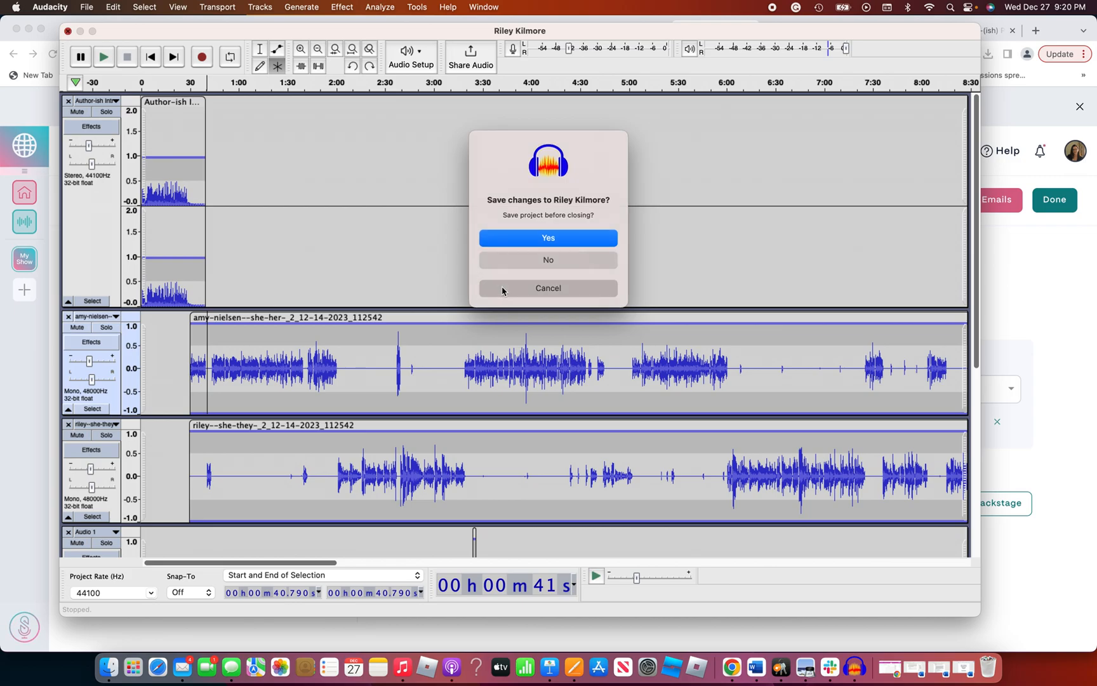
left_click(80, 32)
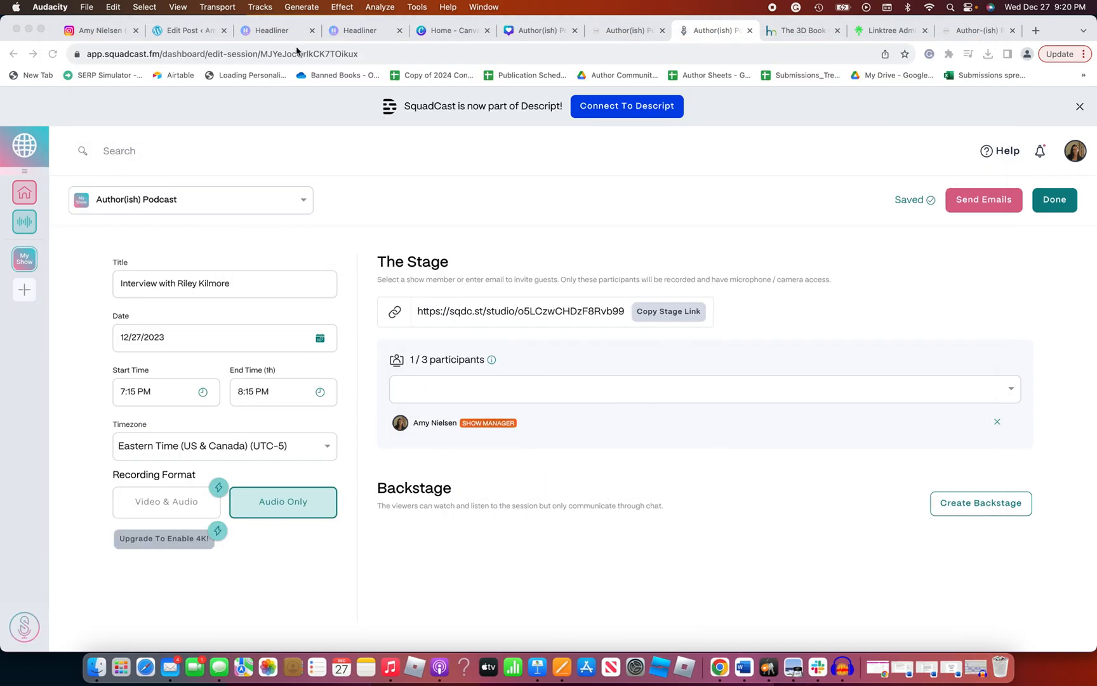
Switch to the Episode 18 draft post in WordPress and skim it from the title to the book recommendations
left_click(189, 36)
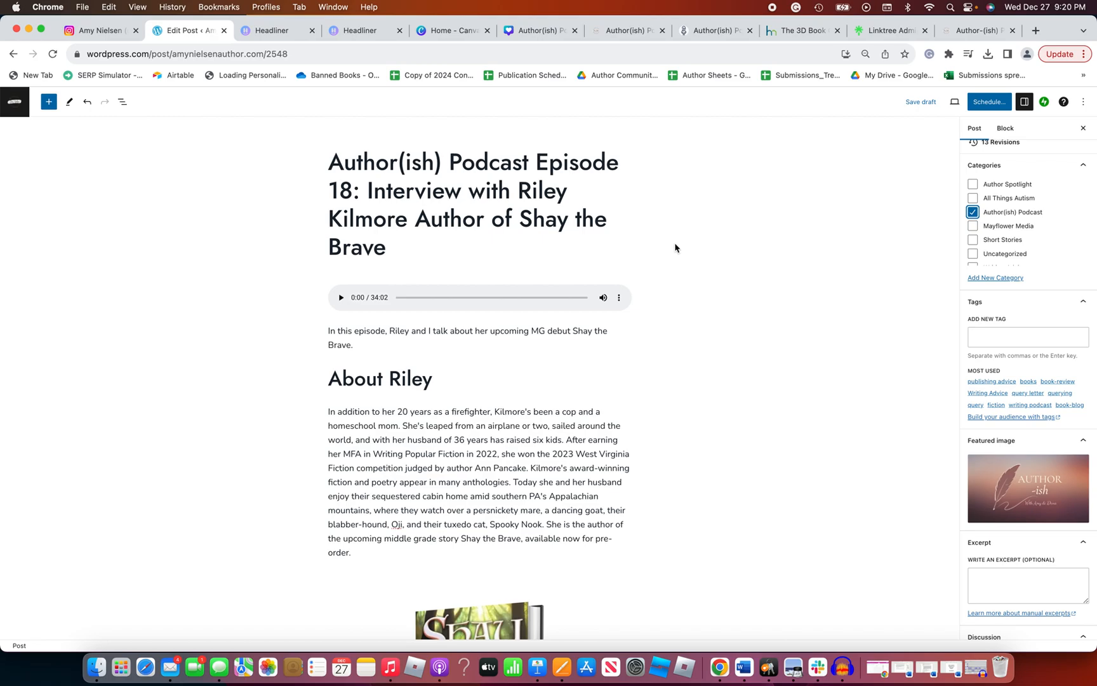
scroll(675, 247, "down", 1)
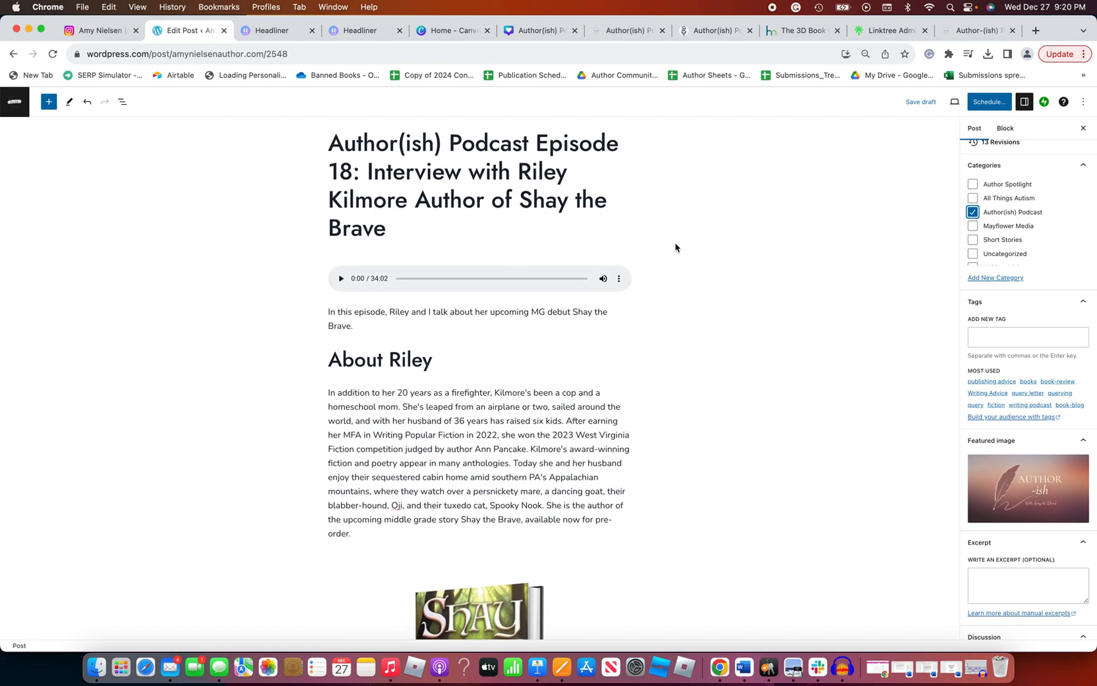
scroll(675, 247, "down", 5)
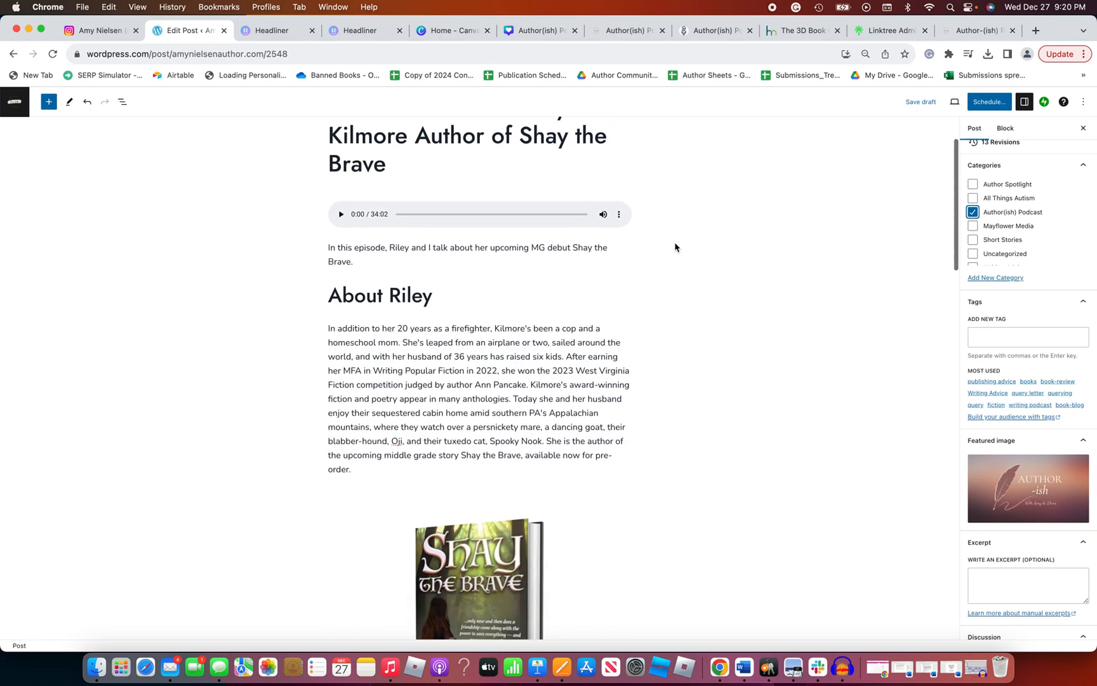
scroll(675, 247, "down", 10)
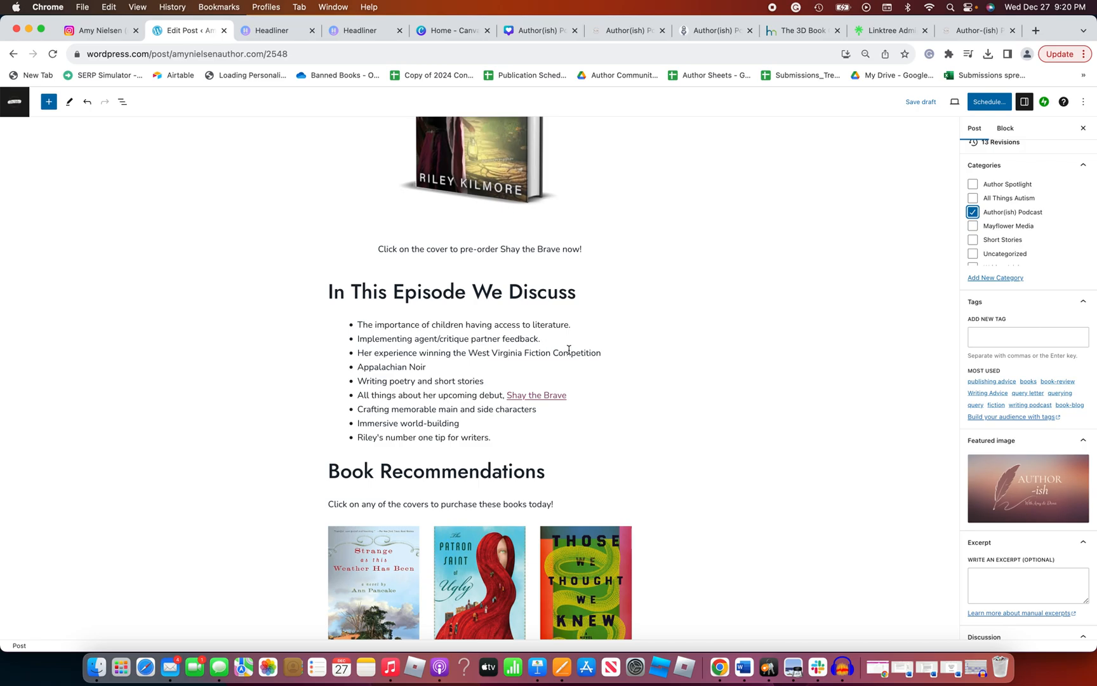
scroll(569, 350, "up", 10)
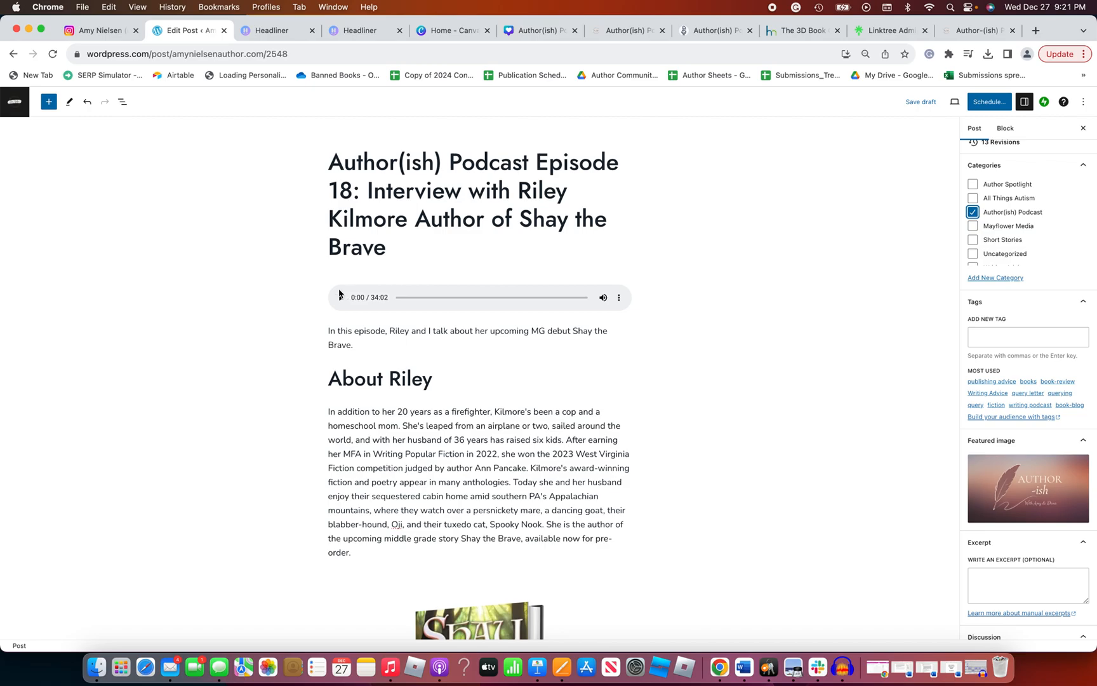
Review the draft post's audio player, the guest's bio, and the Shay the Brave cover with its pre-order caption
scroll(340, 294, "down", 2)
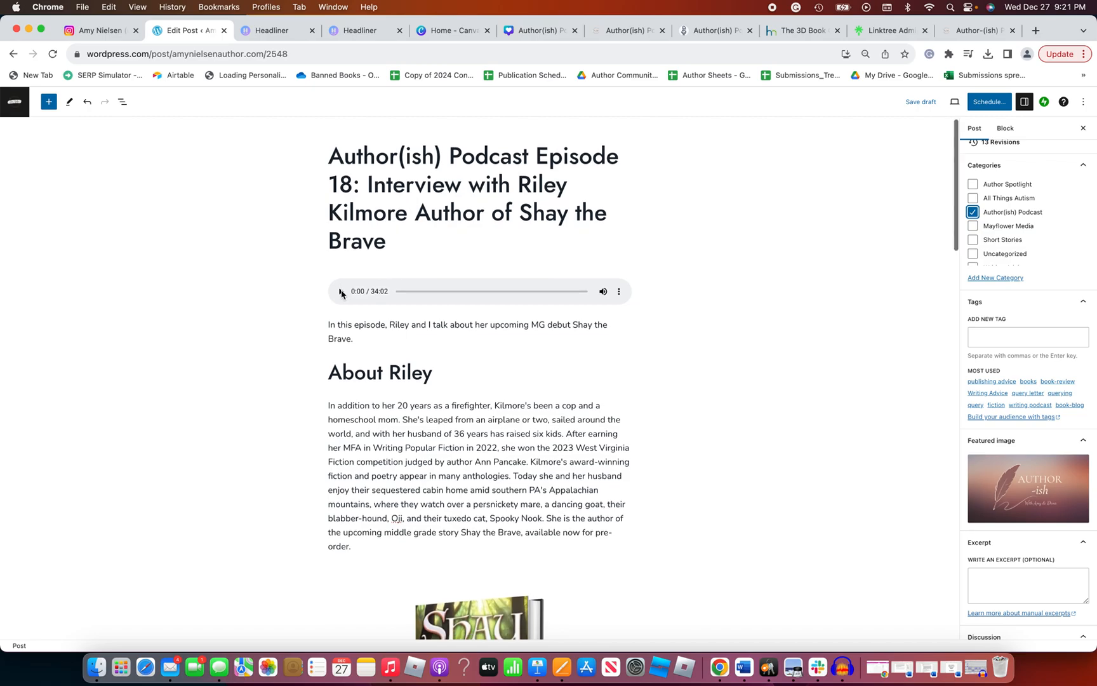
scroll(341, 293, "down", 2)
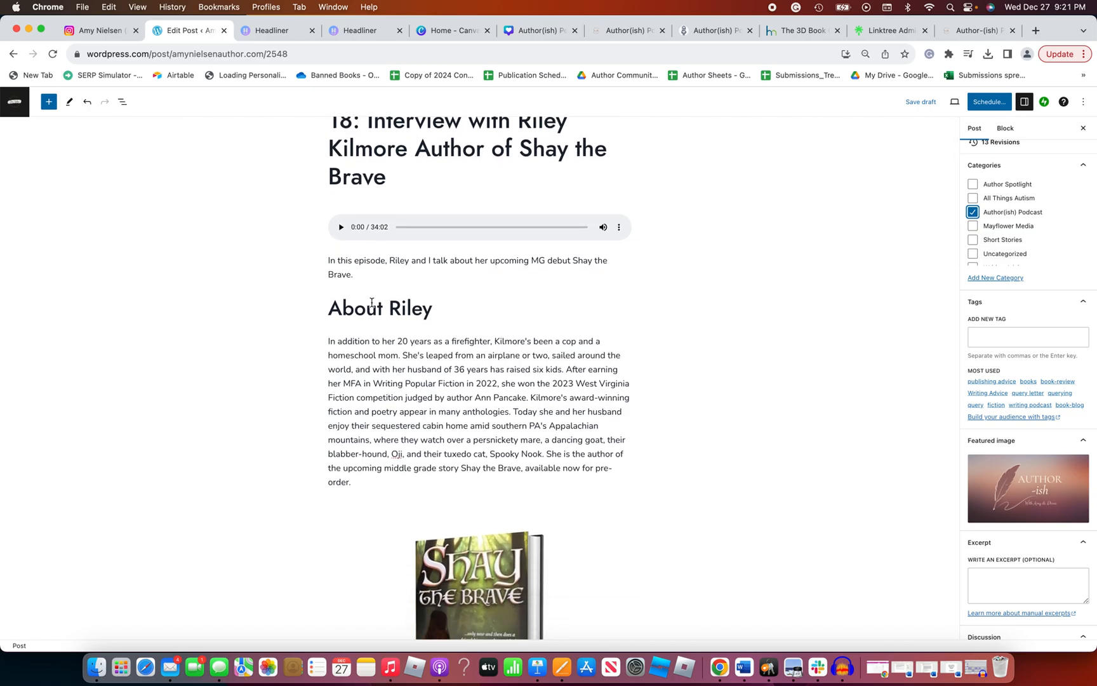
scroll(372, 303, "down", 3)
scroll(371, 302, "down", 1)
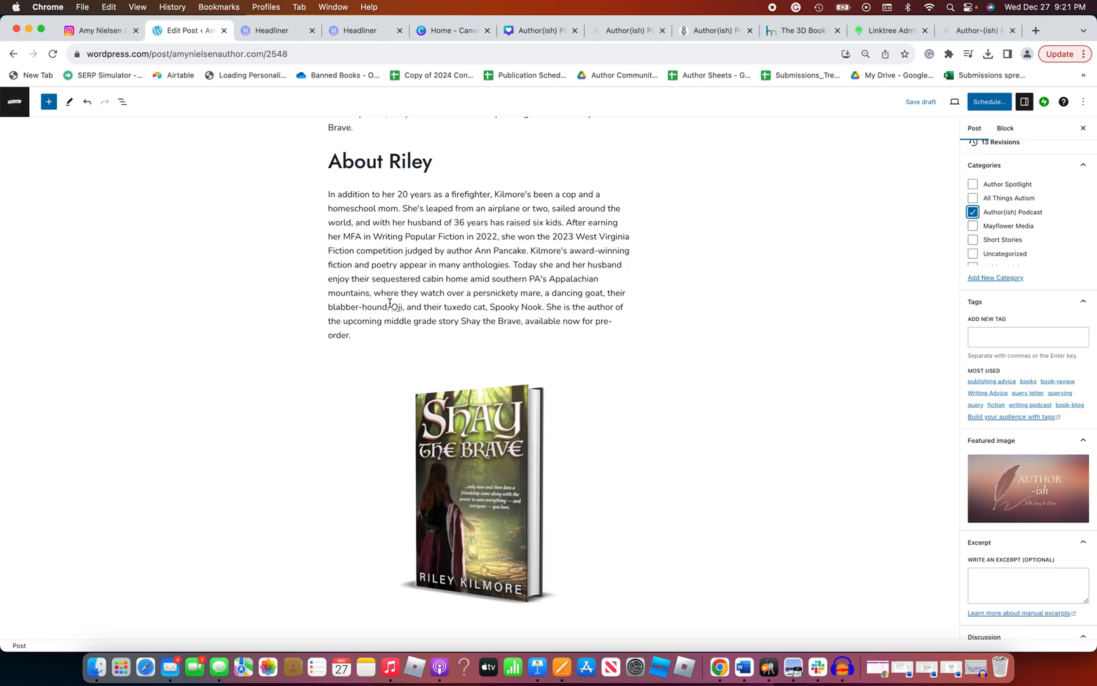
scroll(393, 306, "down", 2)
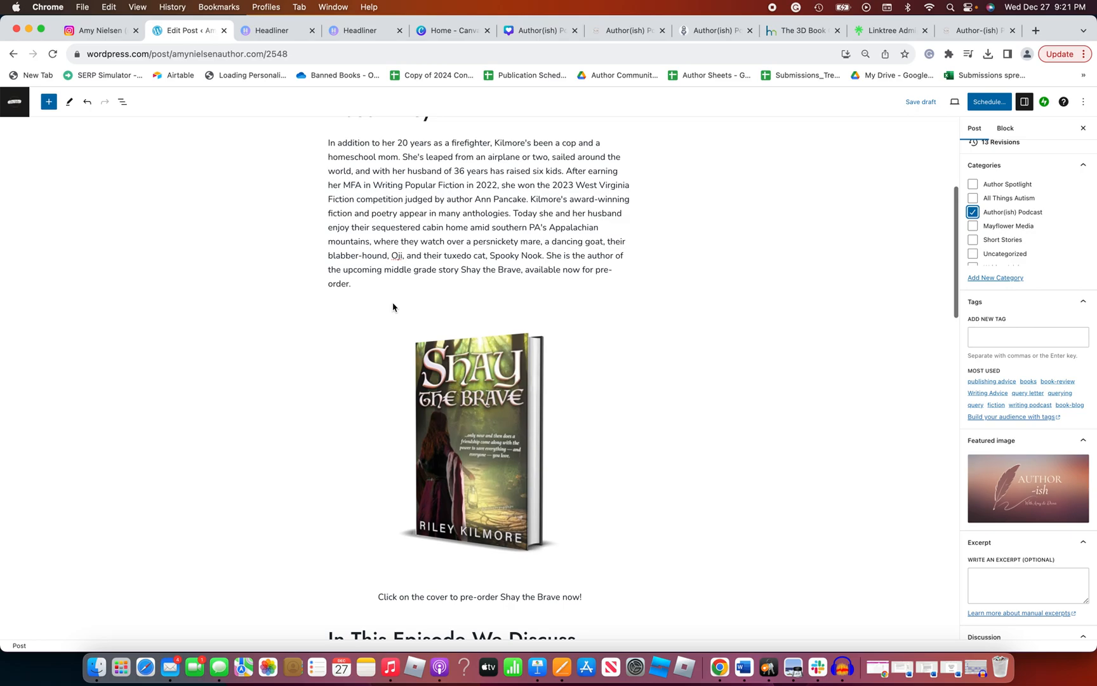
scroll(611, 376, "up", 2)
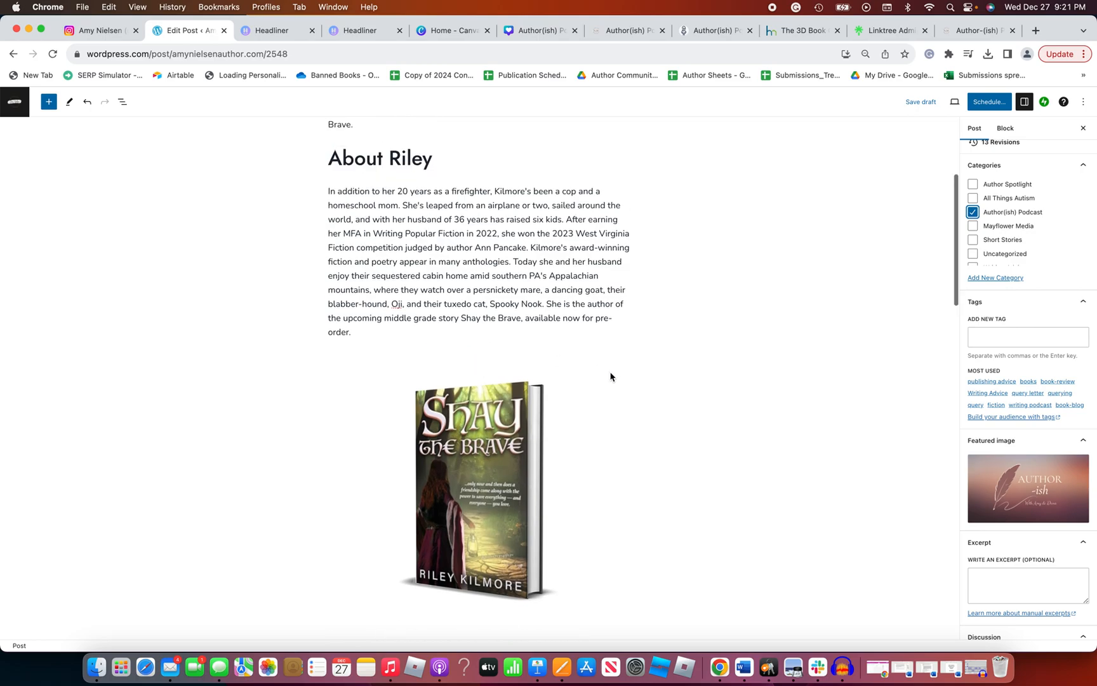
scroll(610, 377, "down", 3)
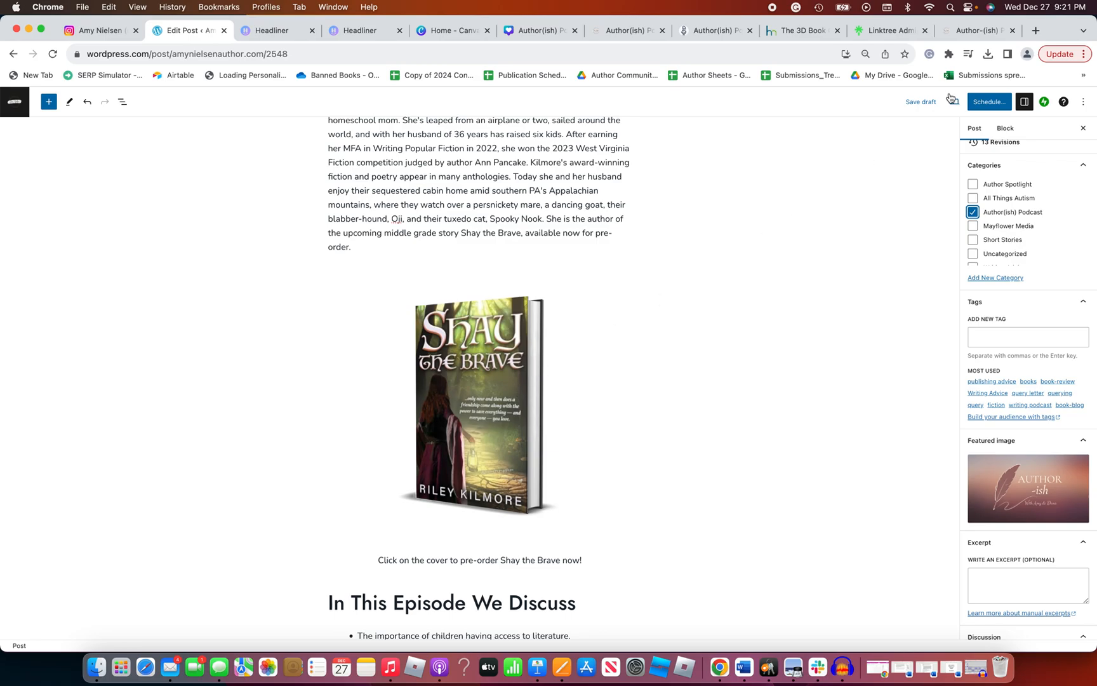
Look through the free 3D book cover mockup templates on the DIY Book Design site
left_click(791, 37)
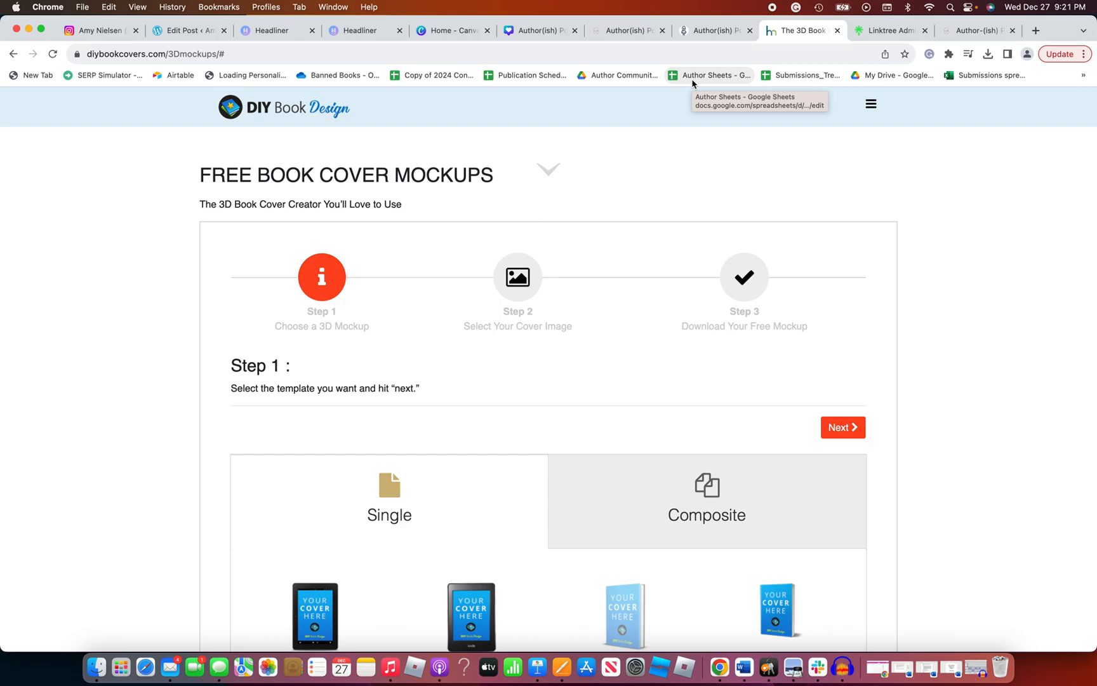
scroll(648, 223, "down", 10)
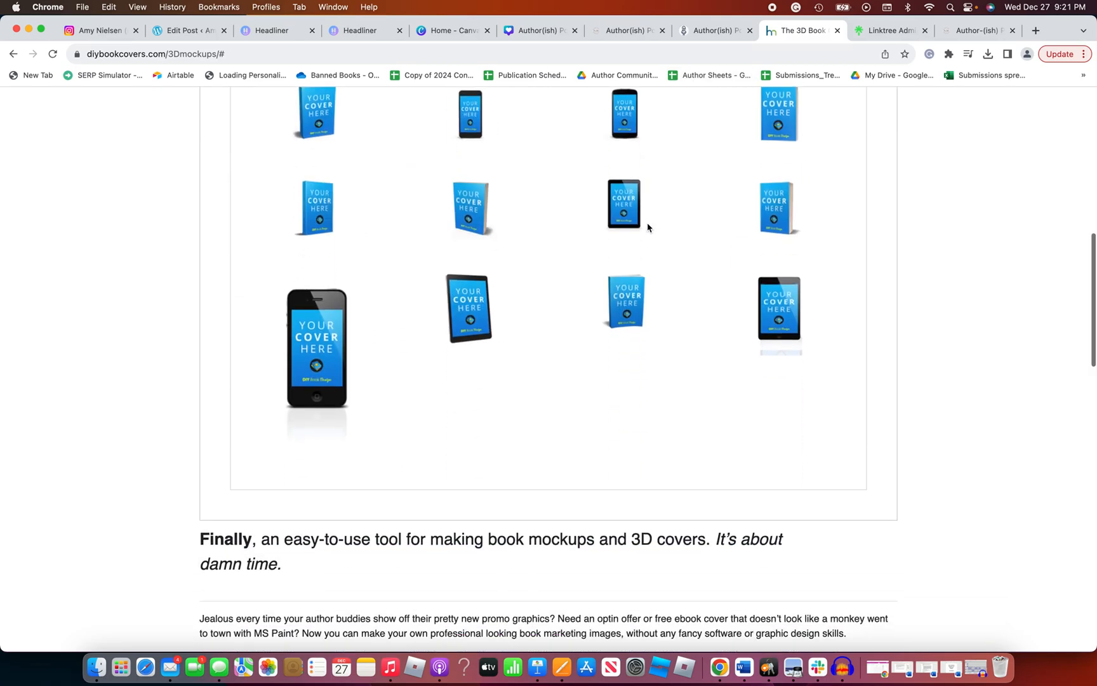
scroll(647, 225, "up", 10)
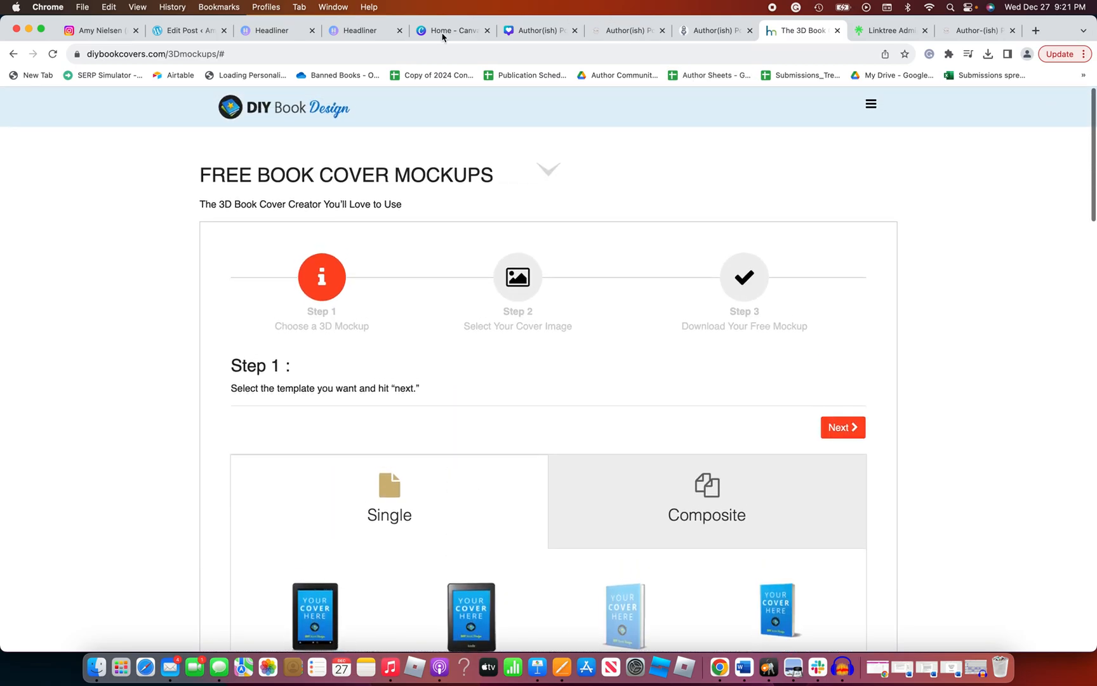
Return to the WordPress draft and review the discussion topics, book recommendations, guest links, and closing quote
left_click(185, 31)
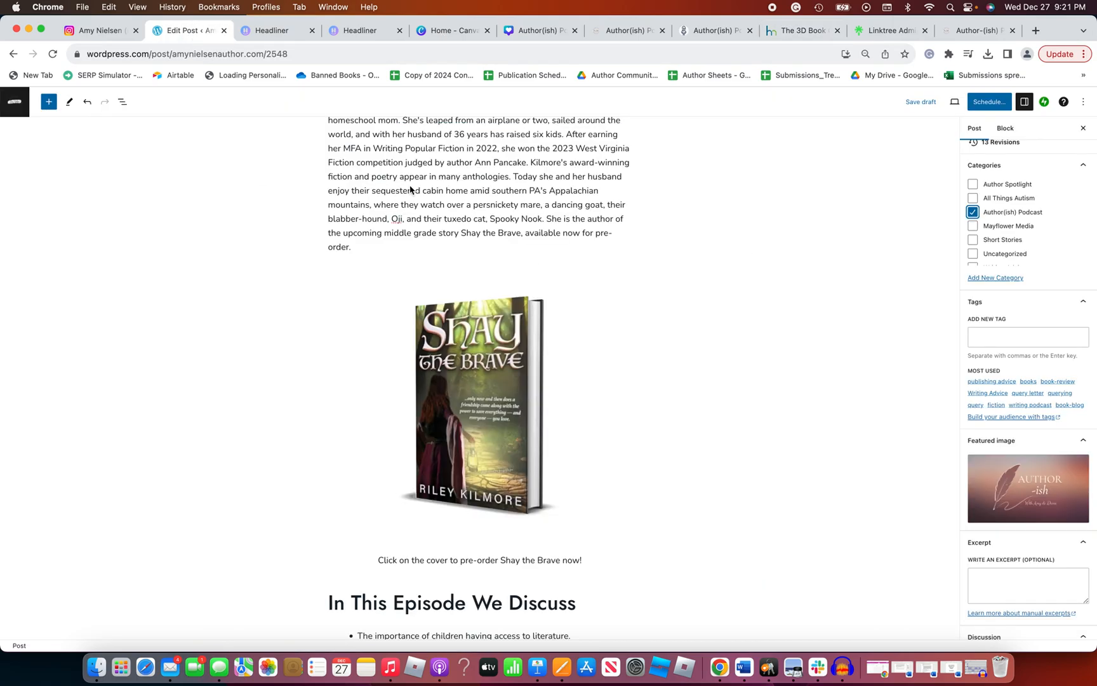
scroll(514, 212, "down", 1)
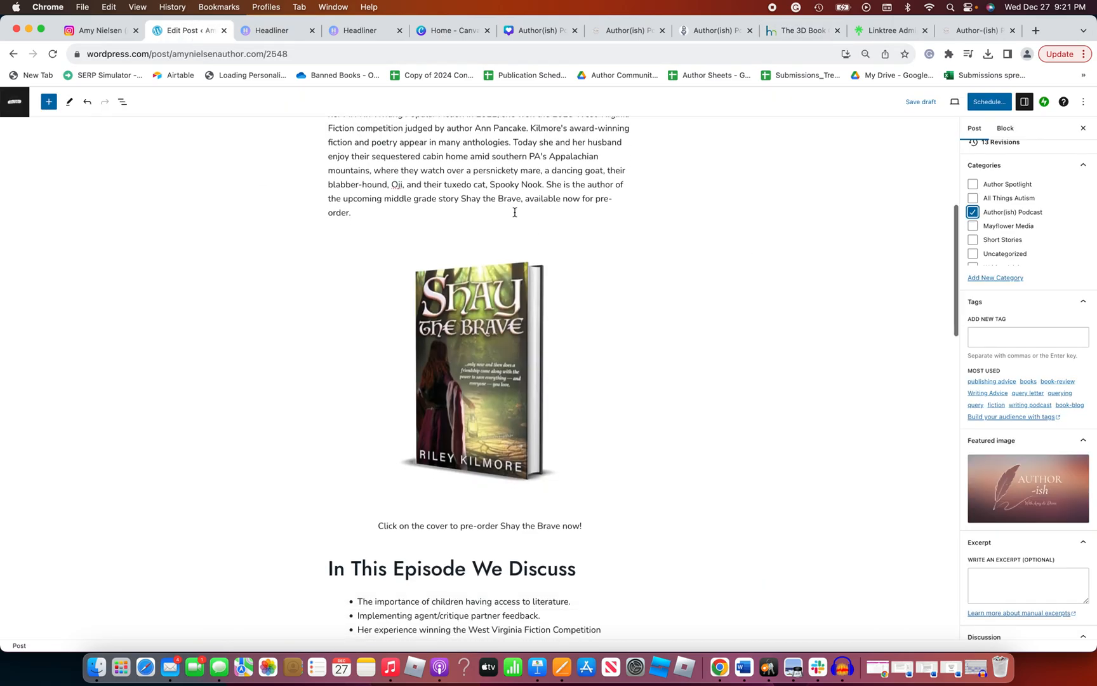
scroll(515, 212, "down", 10)
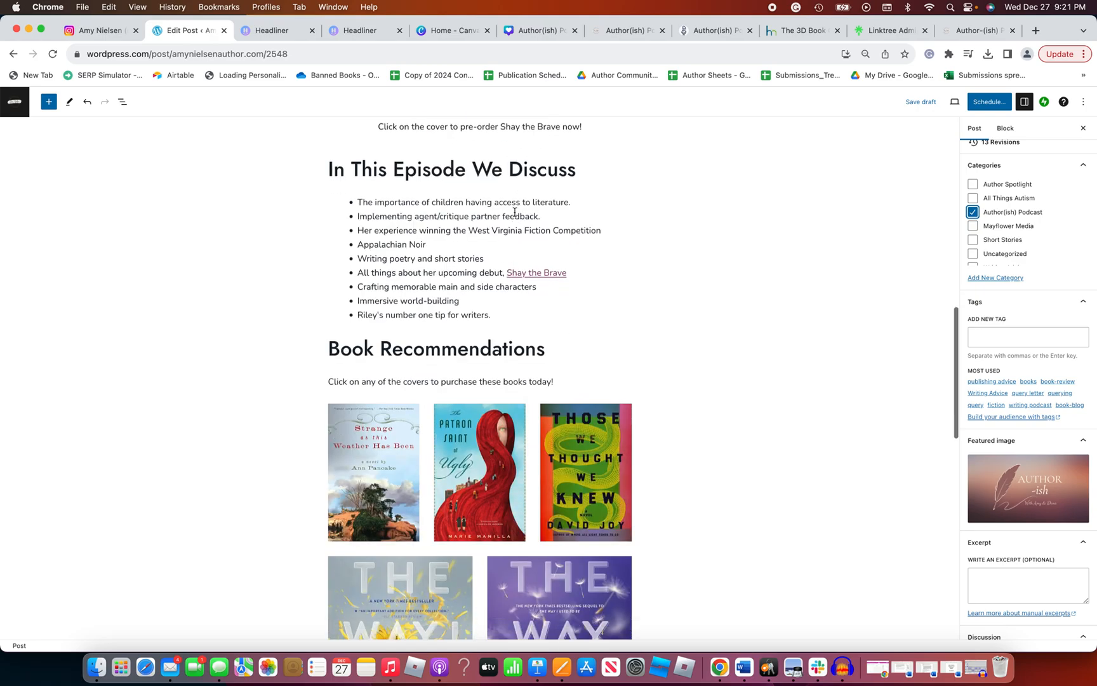
scroll(515, 212, "down", 5)
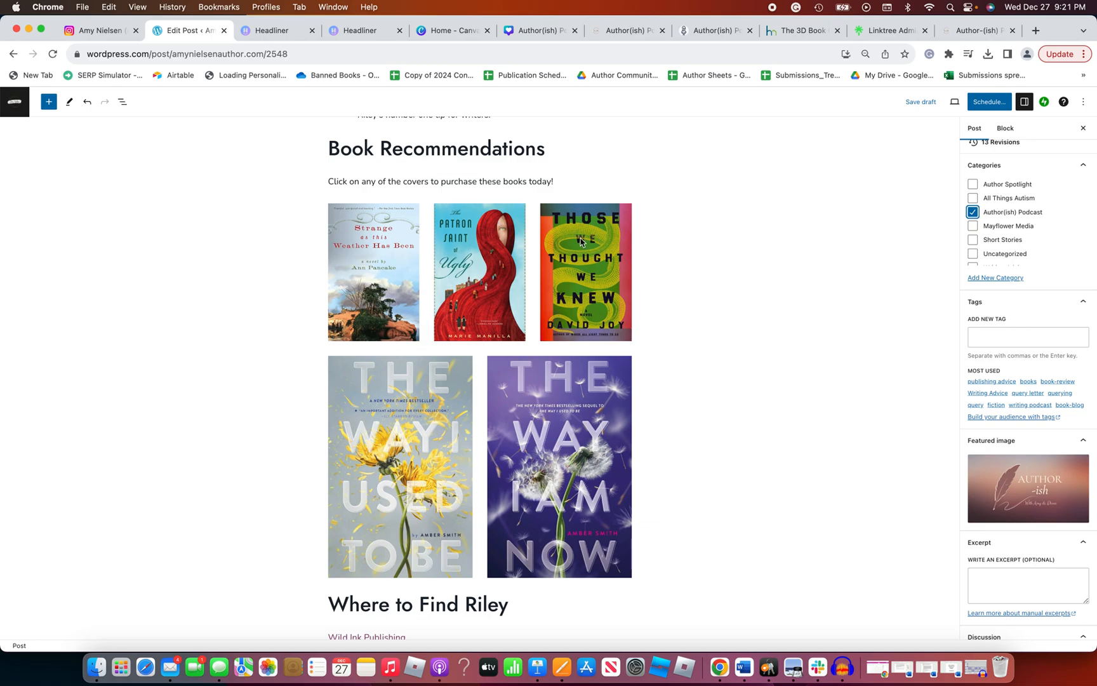
scroll(642, 281, "down", 5)
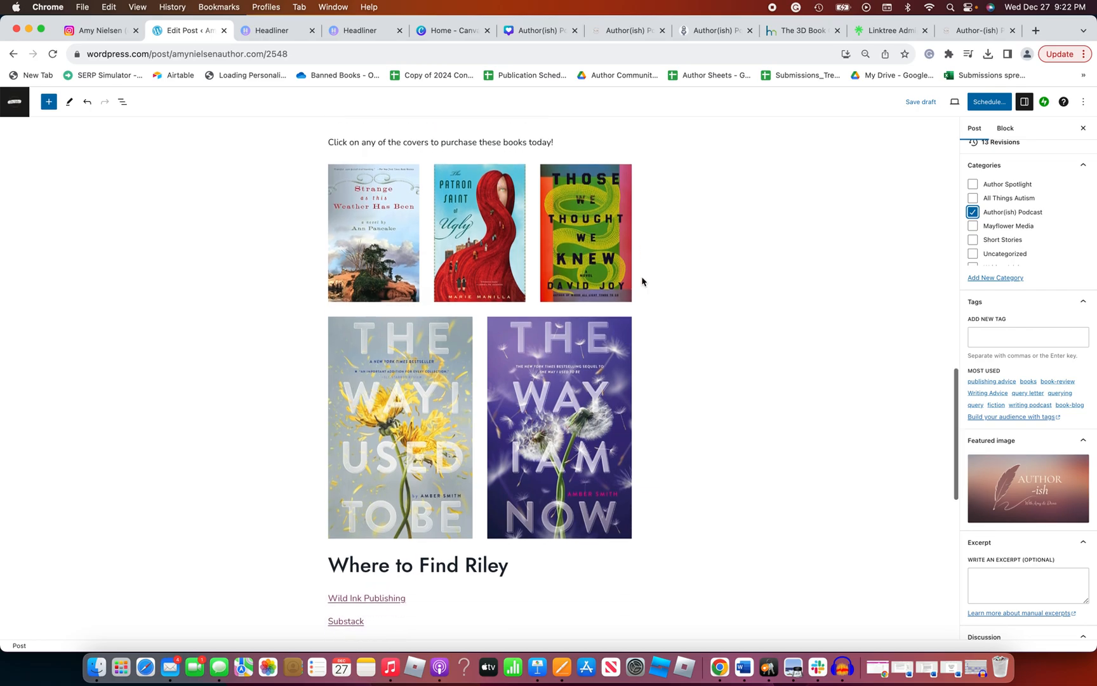
scroll(642, 281, "down", 3)
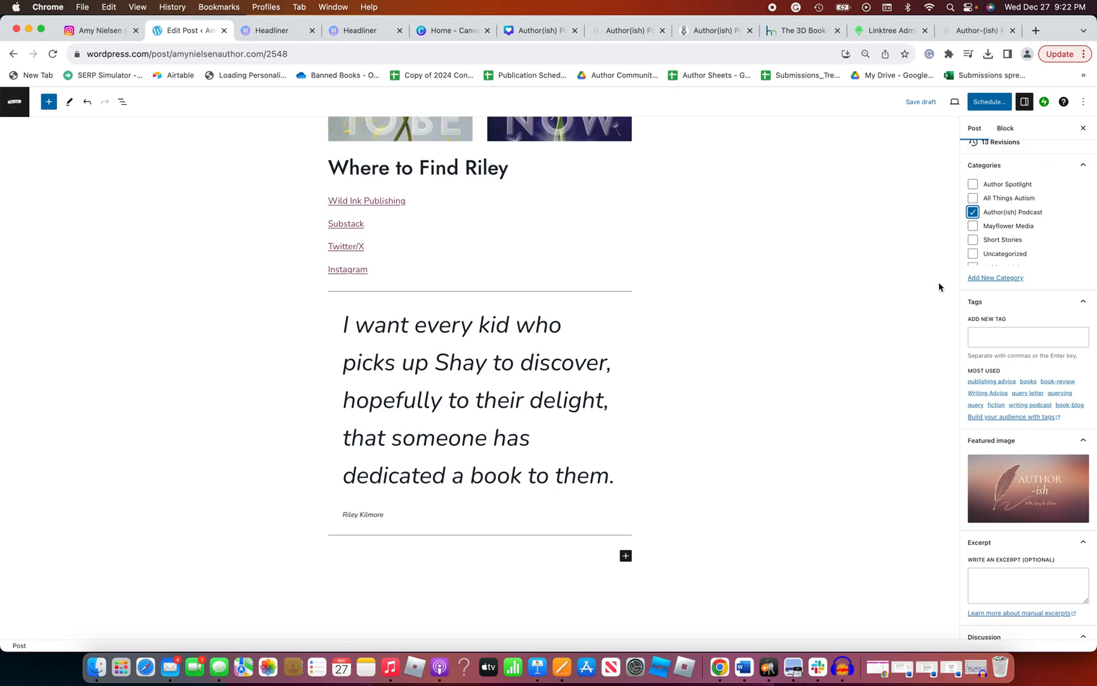
Examine the draft post's settings, including the publish date, categories, tags, featured image, excerpt, and discussion options
scroll(1015, 290, "up", 4)
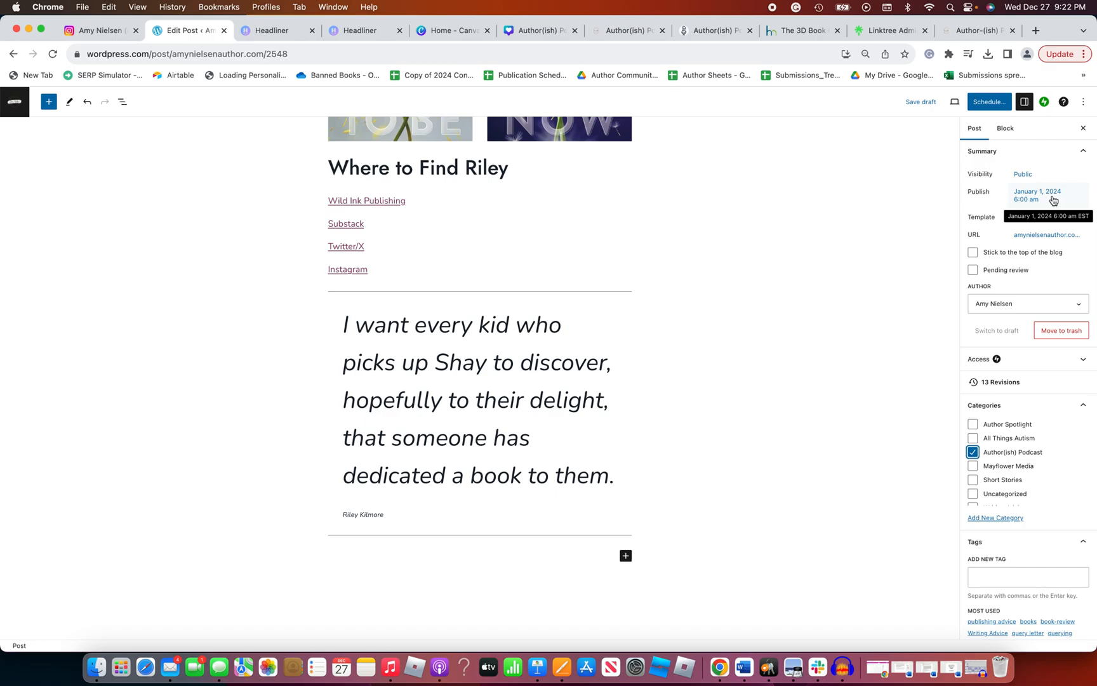
scroll(1052, 201, "down", 5)
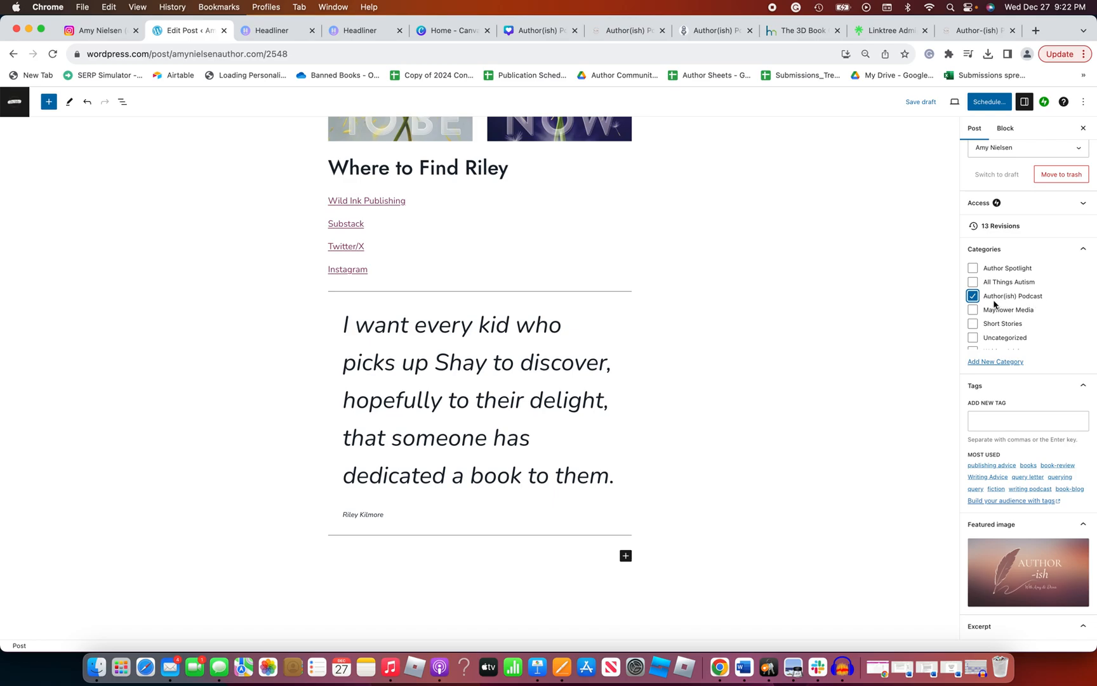
scroll(994, 303, "down", 1)
scroll(995, 558, "down", 1)
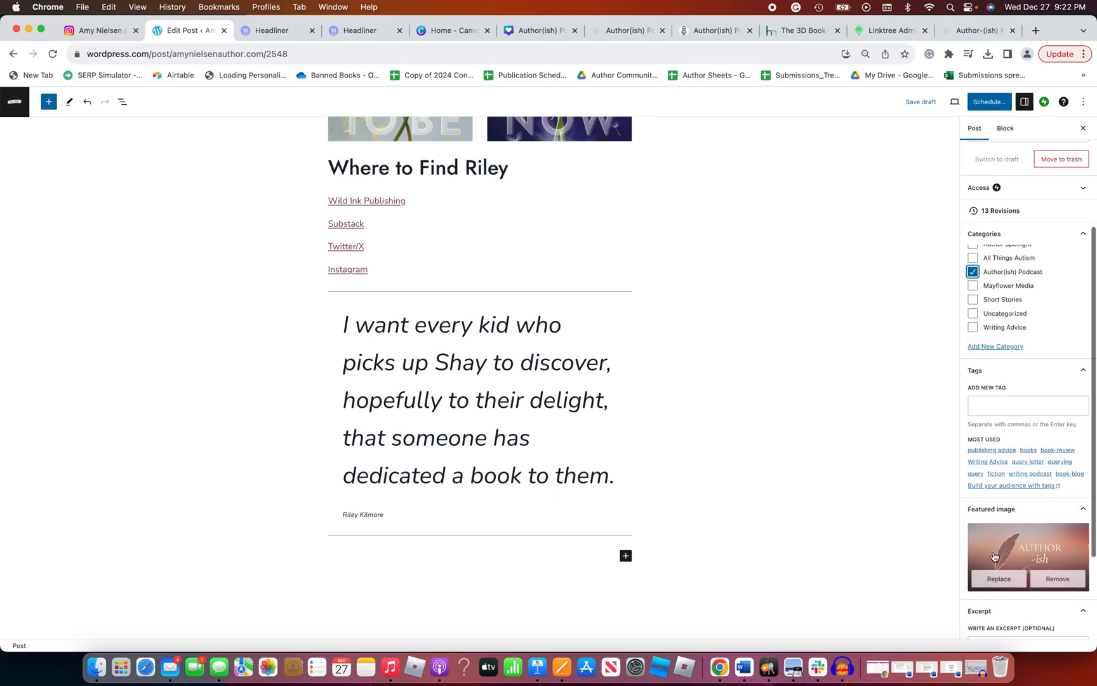
scroll(995, 556, "down", 5)
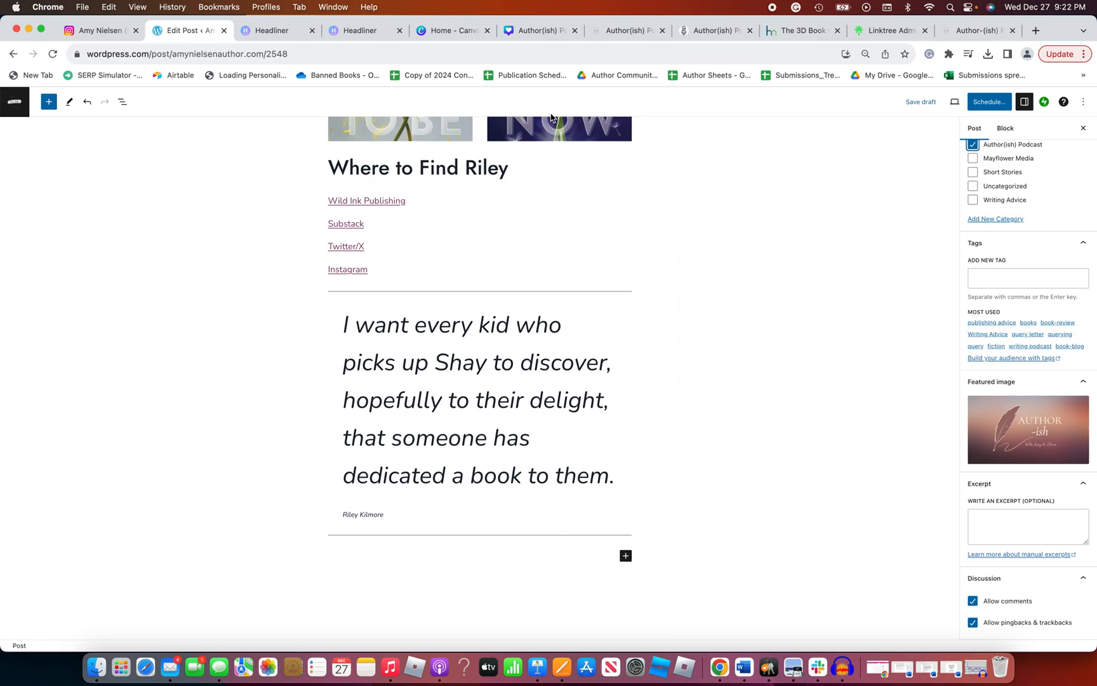
Switch to the Author(ish) Podcast Headliner design in Canva and examine the episode title, guest photo, and player graphic on page 1
left_click(518, 32)
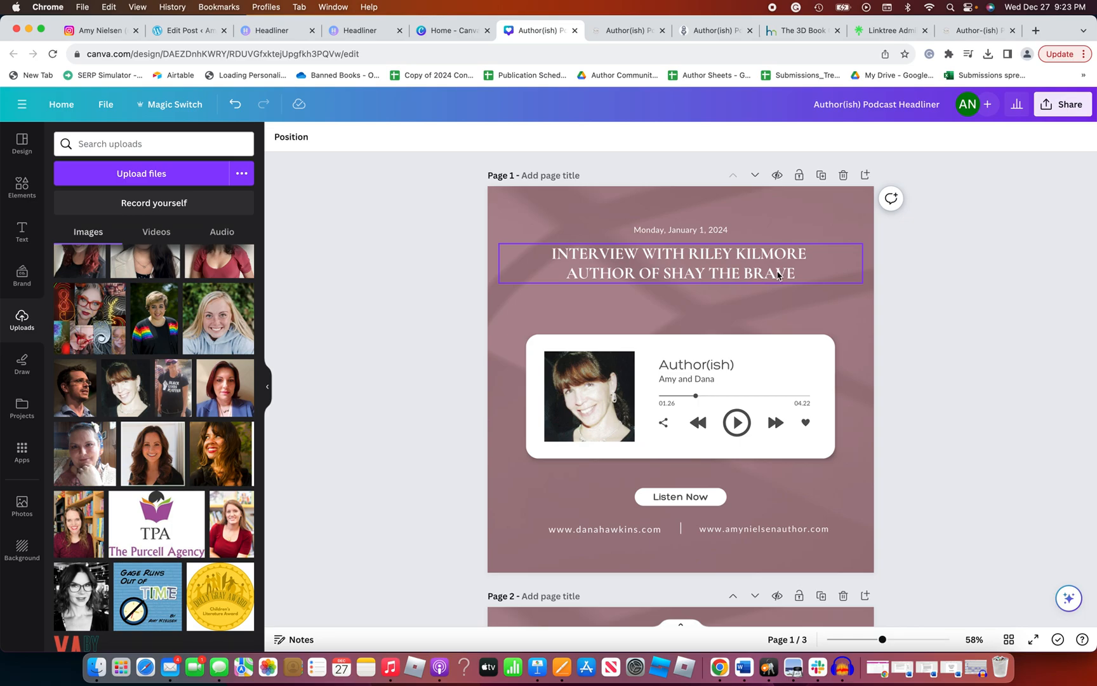
scroll(778, 274, "down", 2)
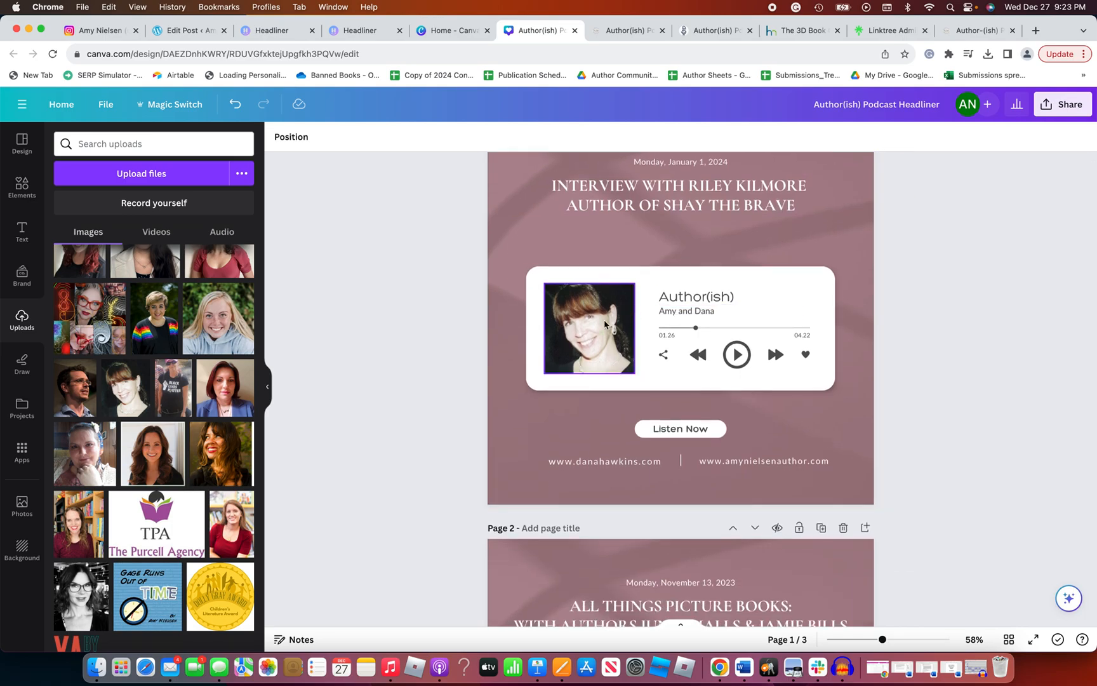
scroll(604, 324, "up", 2)
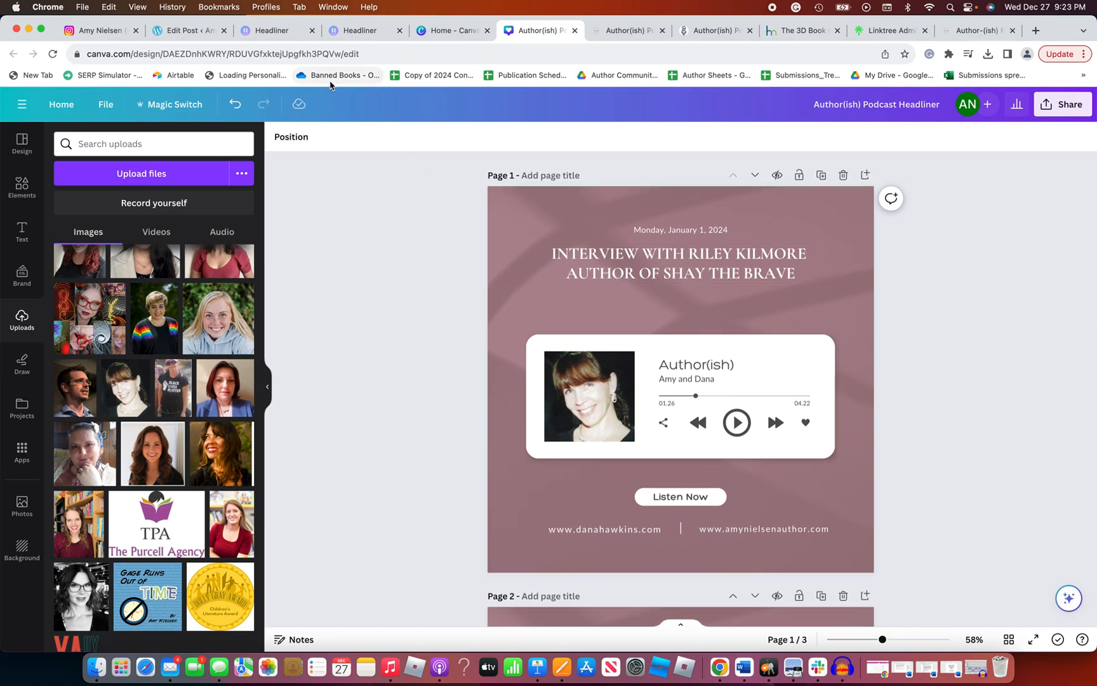
View the episode video's share page in Headliner, and open its editing project with the playhead at the start
left_click(327, 30)
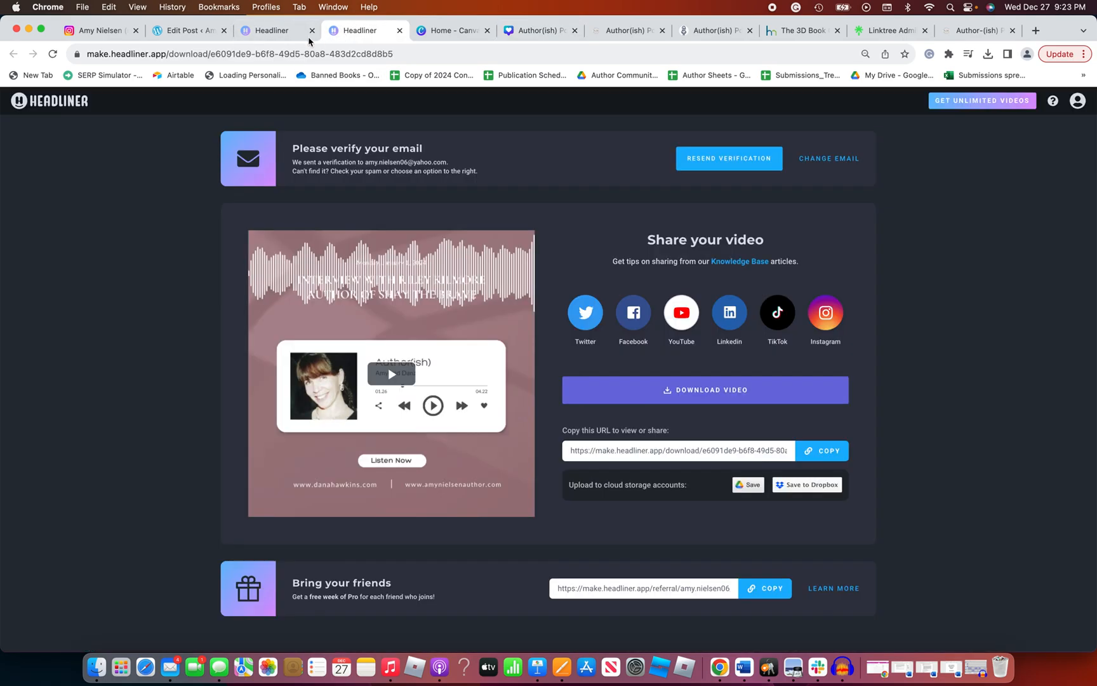
left_click(270, 34)
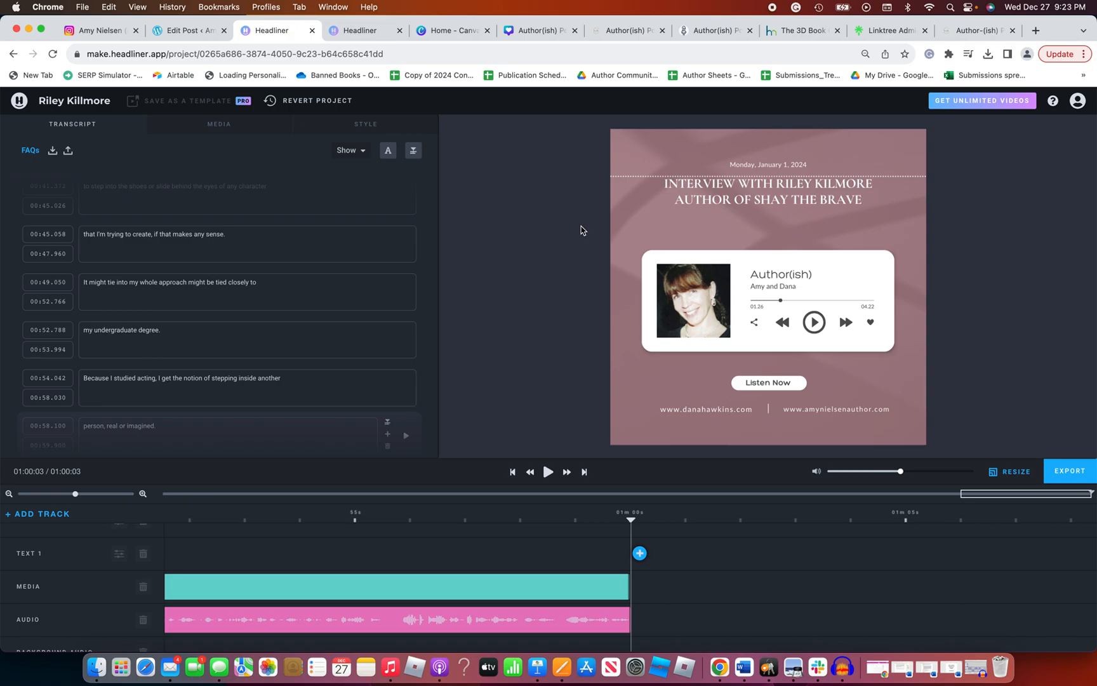
left_click(530, 473)
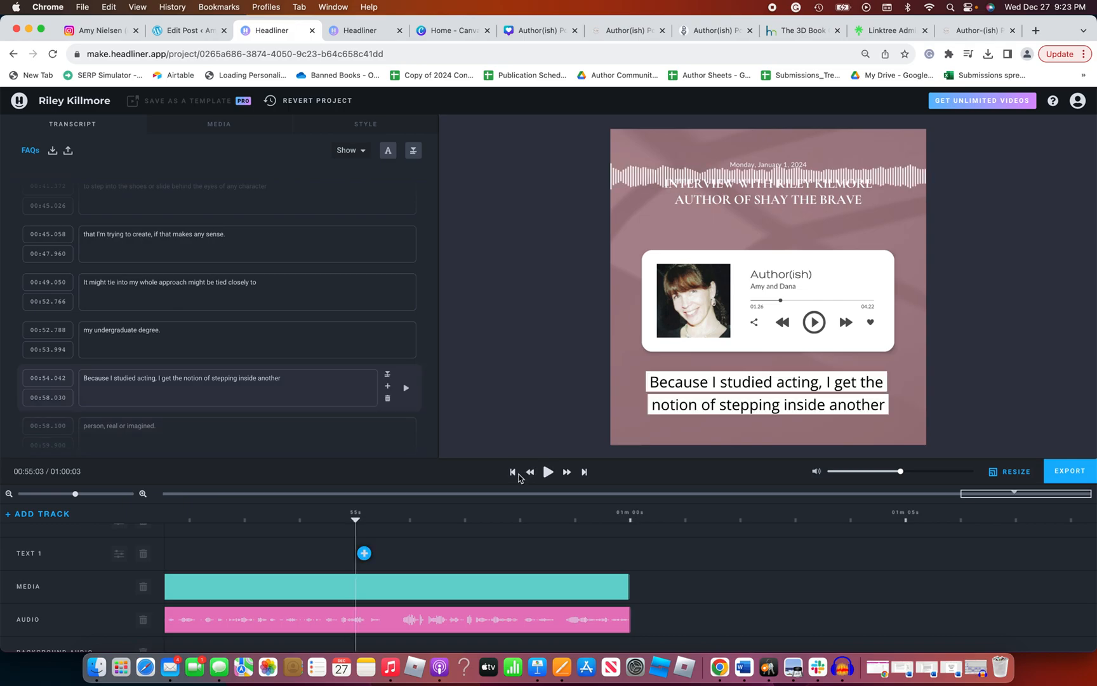
left_click(513, 473)
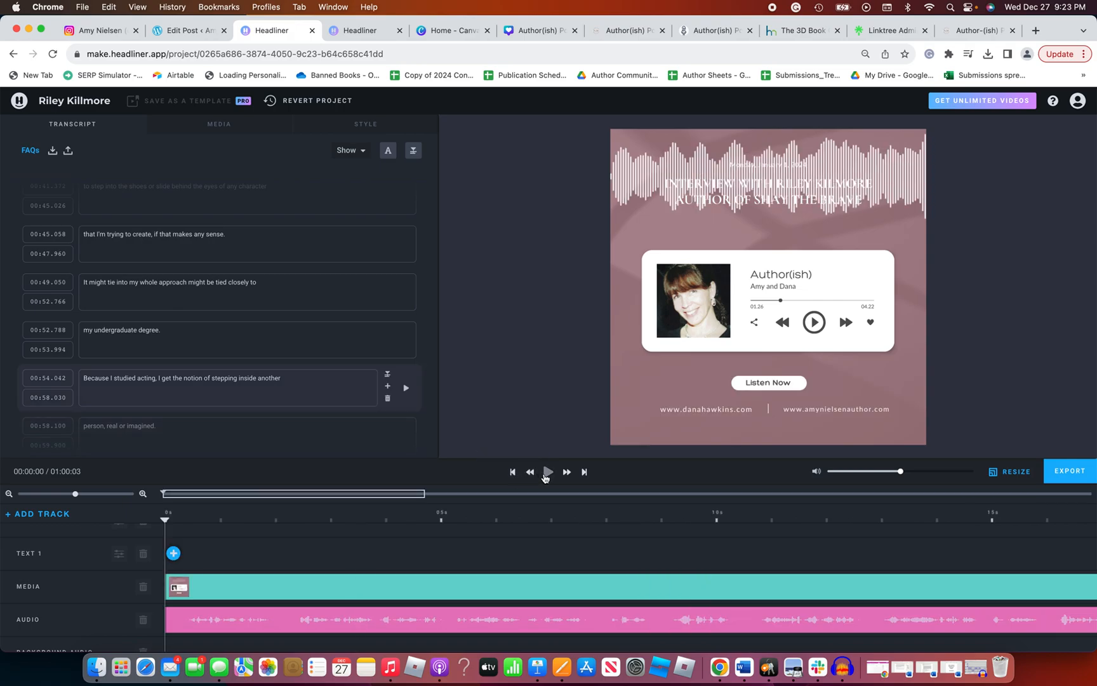
Play the opening seconds of the captioned episode video, pause it, and switch to Instagram to view the profile's podcast promo posts
left_click(545, 476)
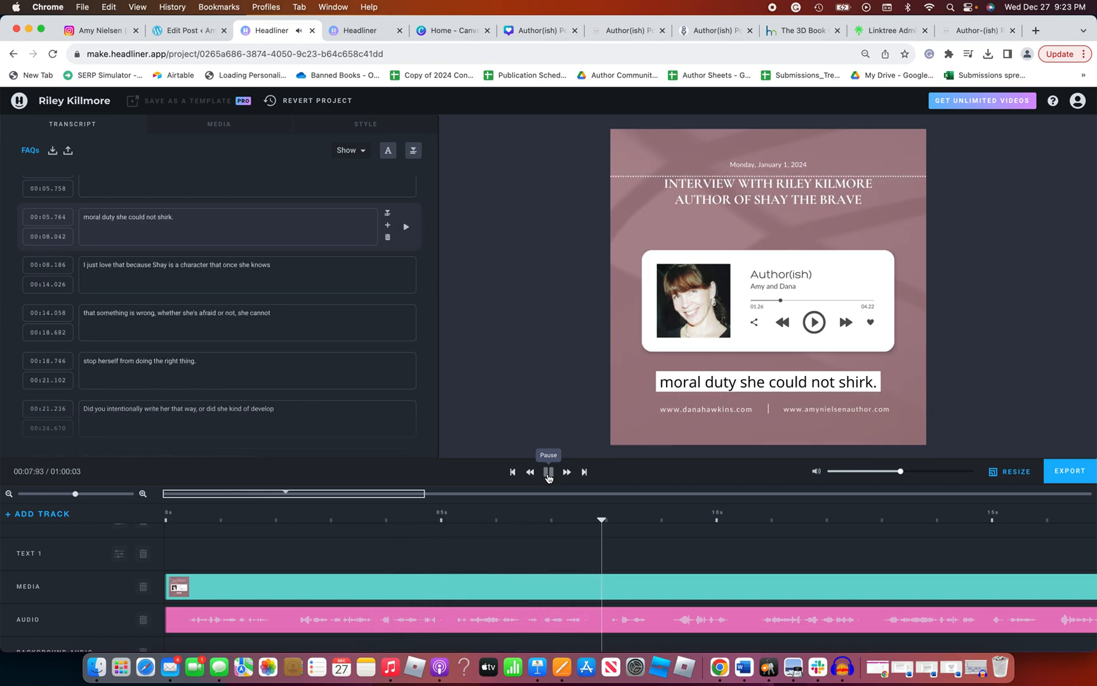
left_click(548, 474)
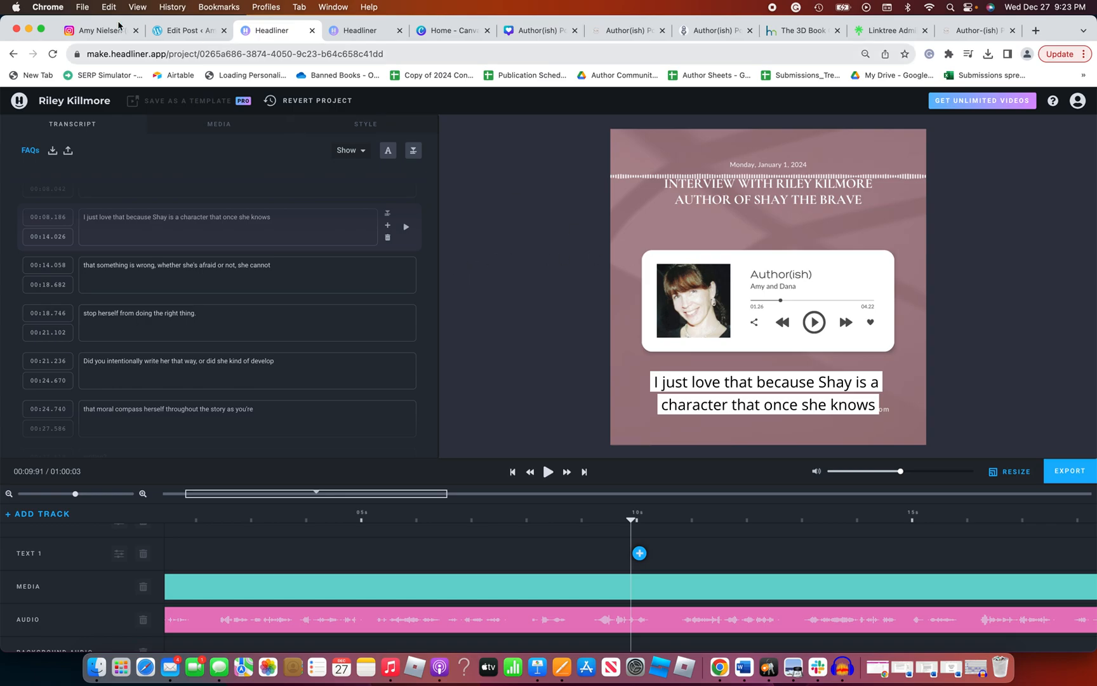
left_click(95, 34)
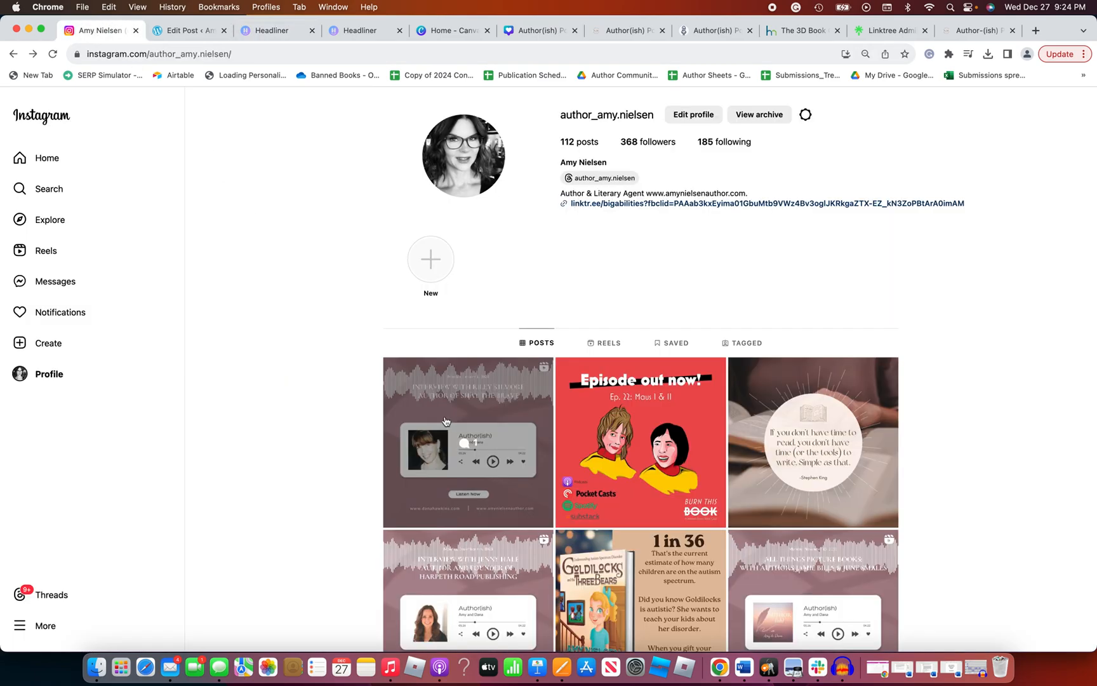
scroll(436, 410, "down", 1)
scroll(437, 411, "up", 1)
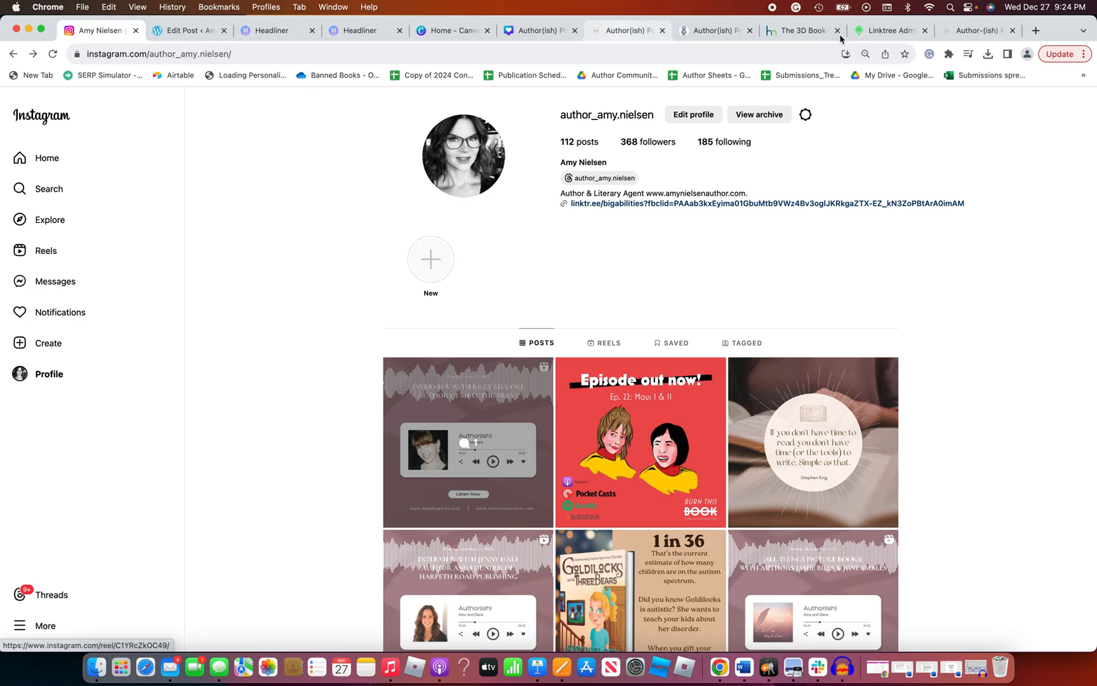
Switch to the author website's Author(ish) Podcast page and look over its header banner and the episode list below
left_click(974, 32)
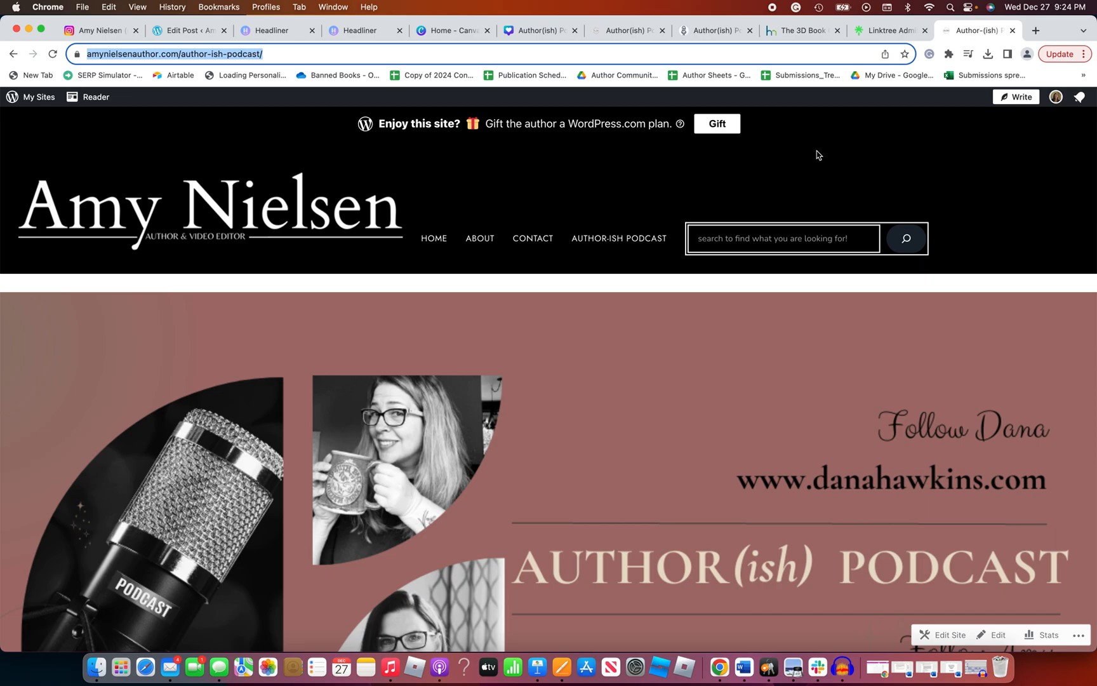
scroll(819, 155, "down", 3)
scroll(818, 155, "down", 6)
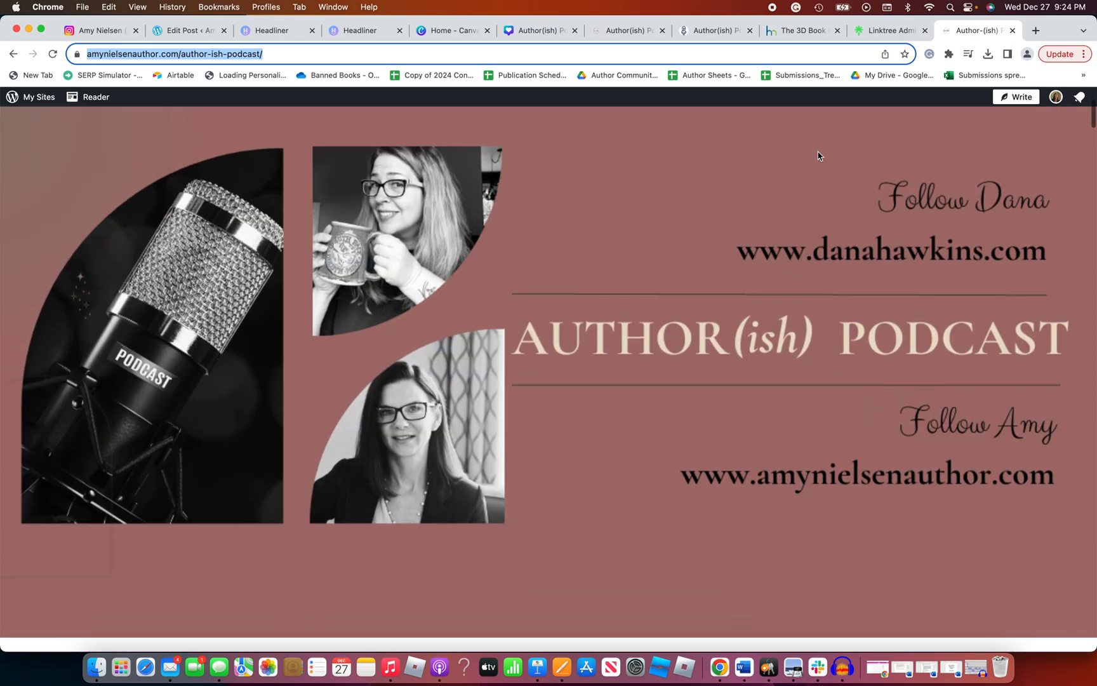
scroll(819, 155, "up", 6)
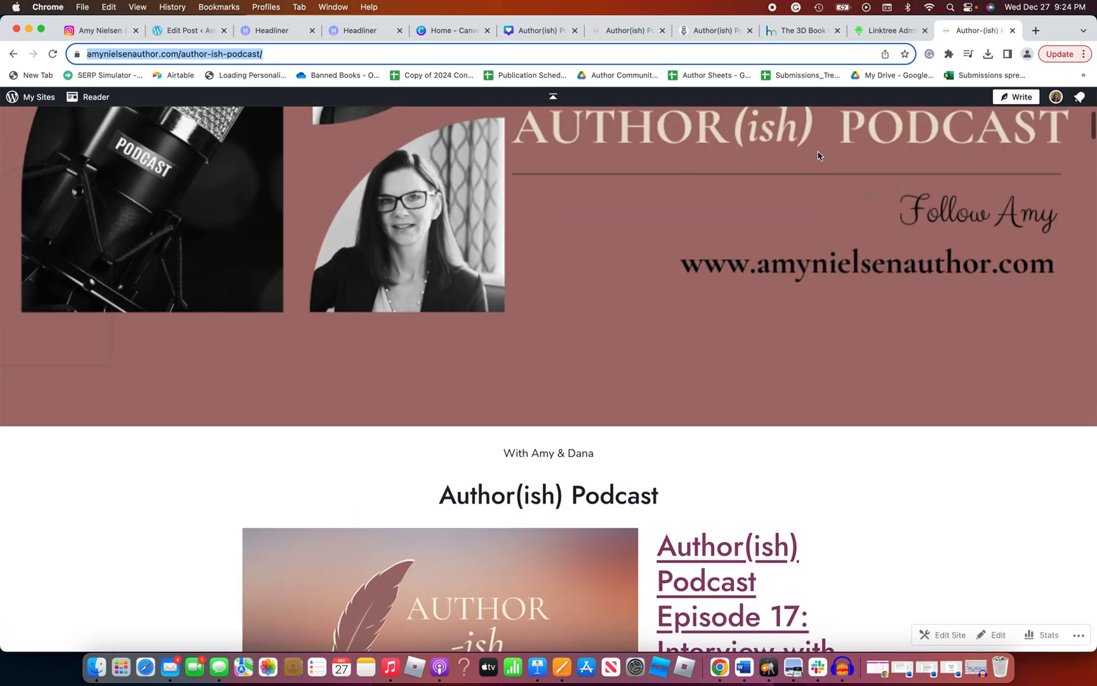